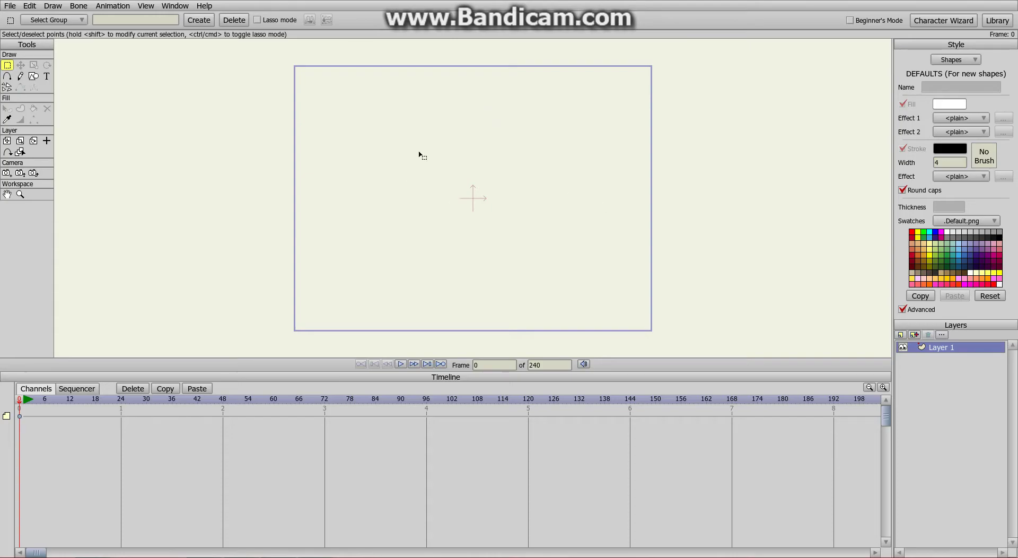
# Play and stop the empty 240-frame timeline, rewind to frame 0, and pick the Draw Shape tool
pyautogui.press('space')
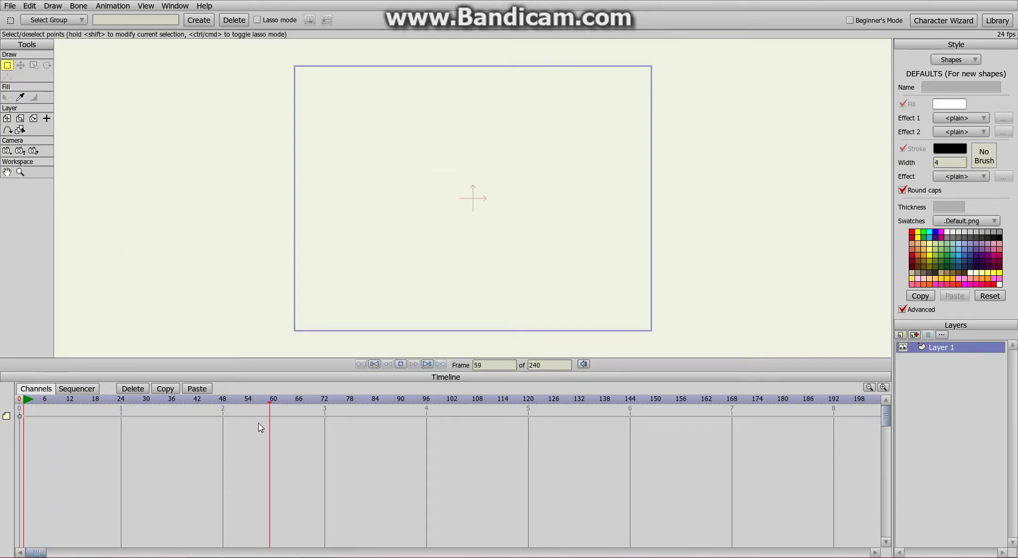
pyautogui.click(400, 364)
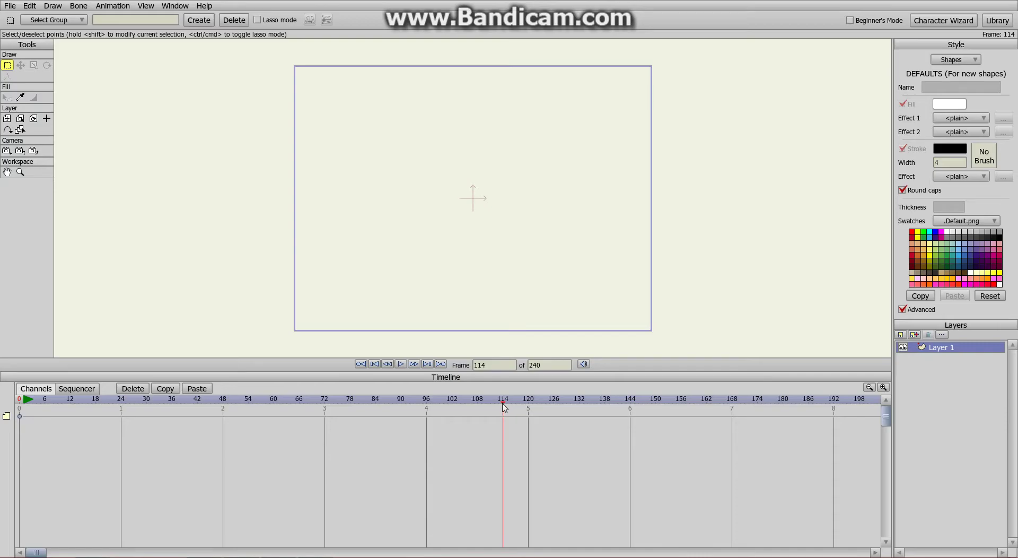
pyautogui.moveTo(504, 407); pyautogui.dragTo(16, 408)
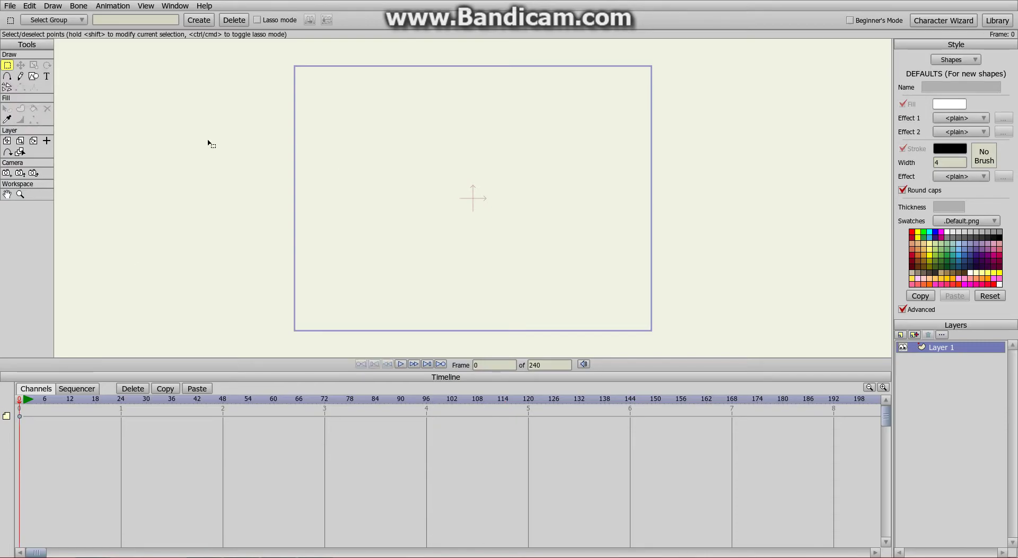
pyautogui.moveTo(209, 143); pyautogui.dragTo(173, 155)
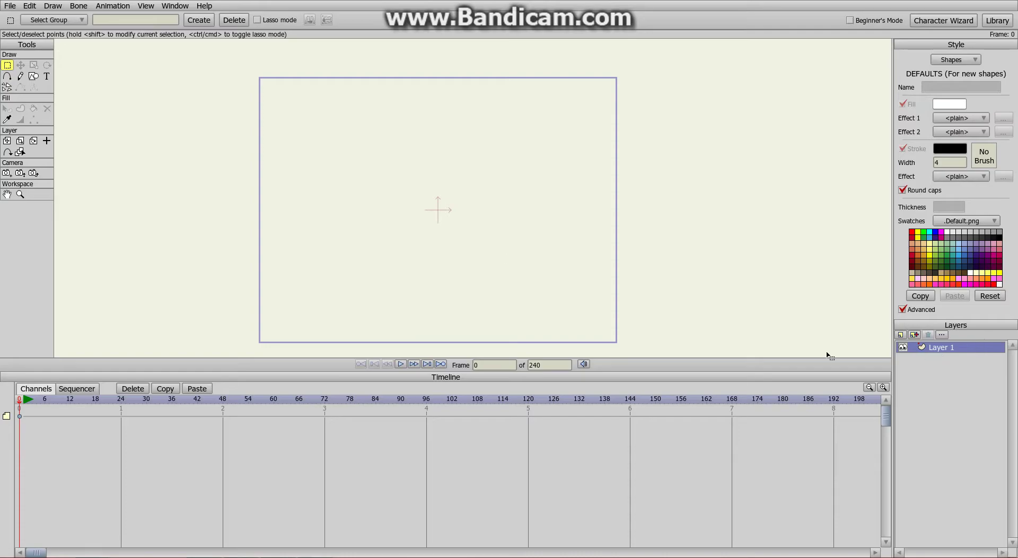
pyautogui.click(35, 77)
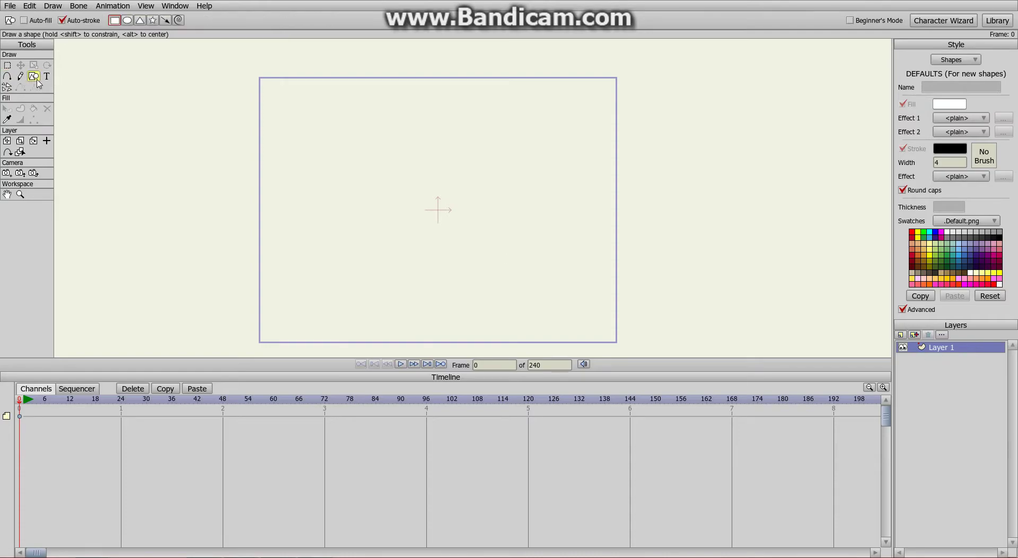
# Draw three tall narrow ovals in a row, each smaller and further left than the last
pyautogui.click(127, 22)
pyautogui.moveTo(438, 101); pyautogui.dragTo(412, 305)
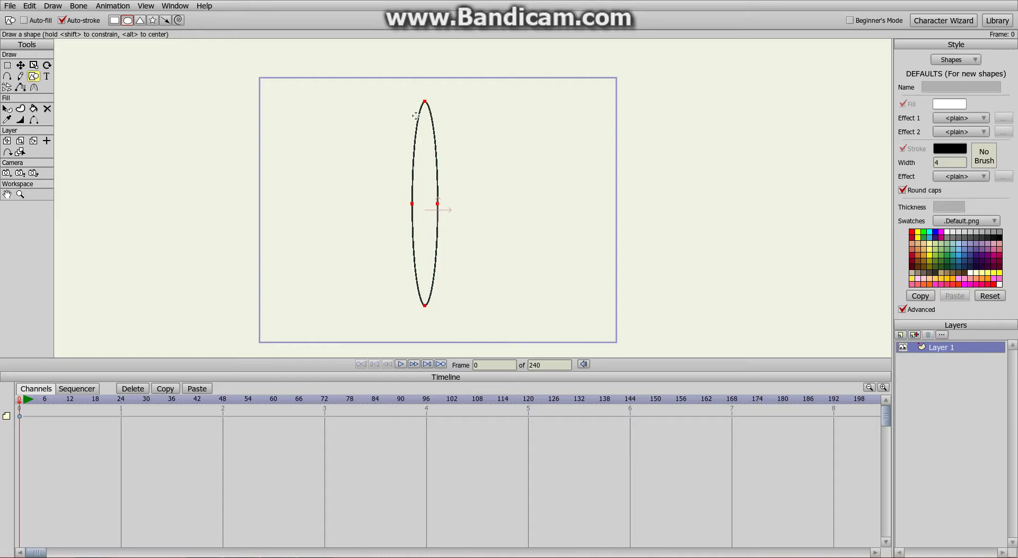
pyautogui.moveTo(382, 139); pyautogui.dragTo(367, 288)
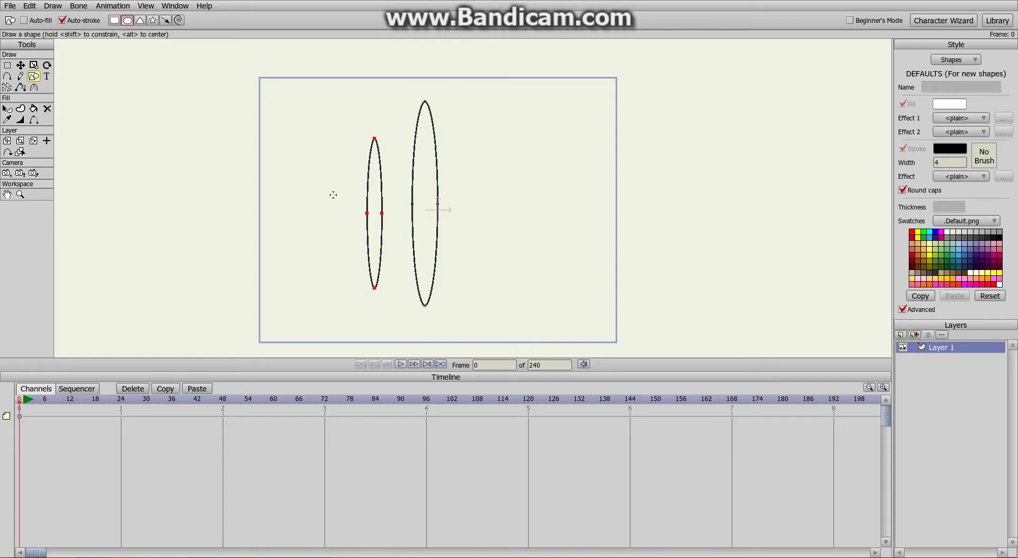
pyautogui.moveTo(336, 174); pyautogui.dragTo(330, 251)
pyautogui.scroll(-3, 565, 209)
pyautogui.scroll(5, 537, 211)
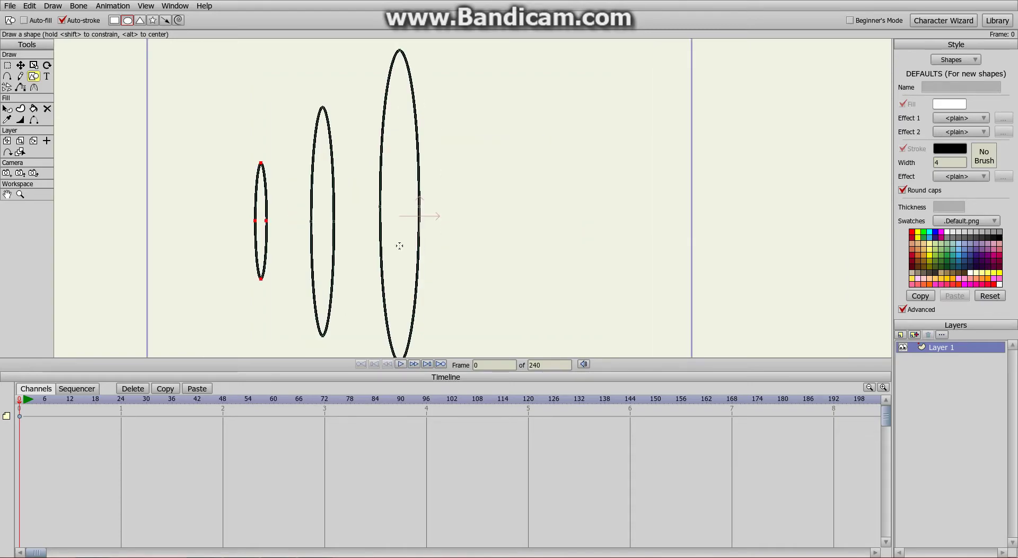
pyautogui.scroll(-2, 353, 187)
pyautogui.scroll(5, 374, 200)
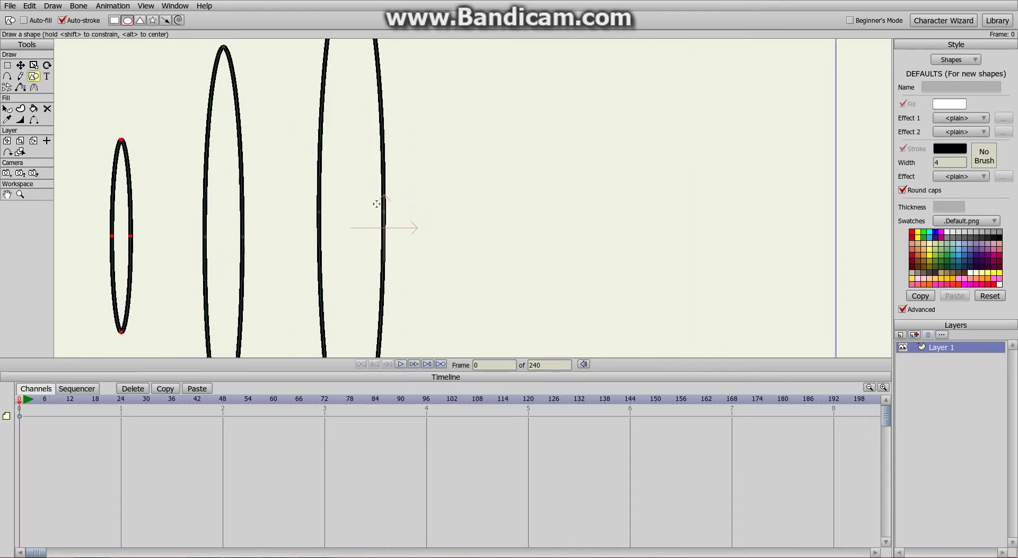
pyautogui.scroll(-5, 376, 205)
pyautogui.scroll(5, 374, 206)
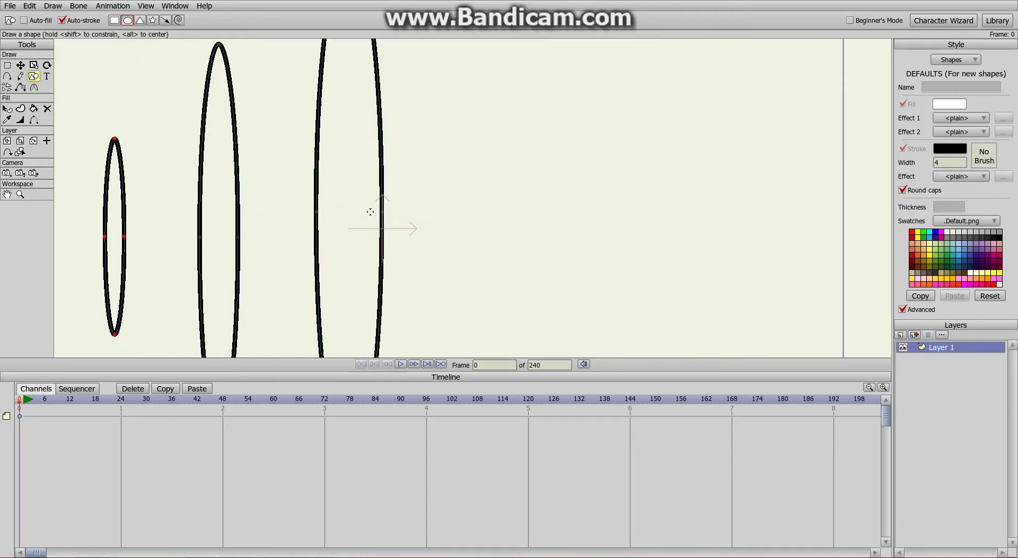
pyautogui.scroll(-3, 369, 220)
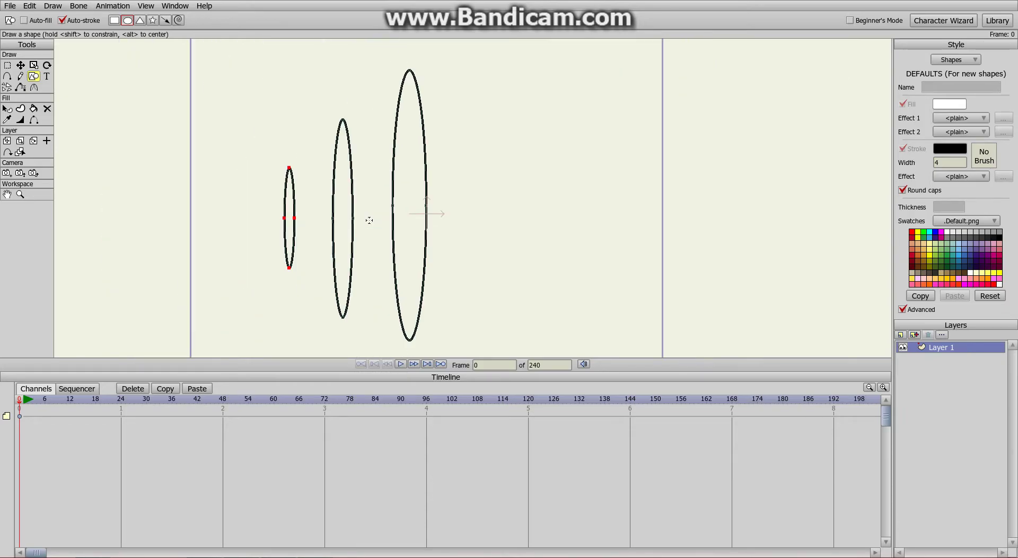
pyautogui.scroll(3, 369, 220)
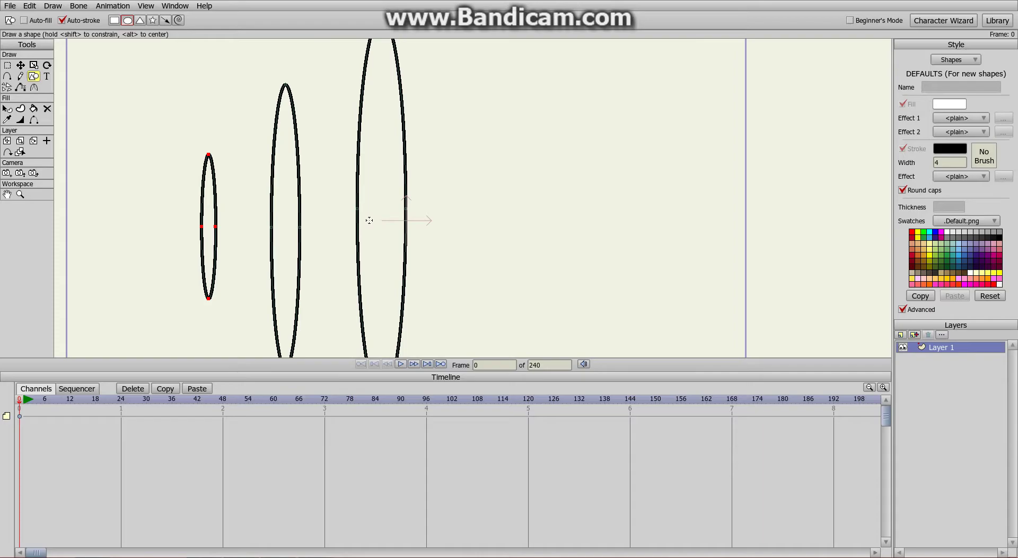
pyautogui.scroll(-2, 369, 221)
pyautogui.scroll(-1, 304, 148)
pyautogui.scroll(3, 293, 148)
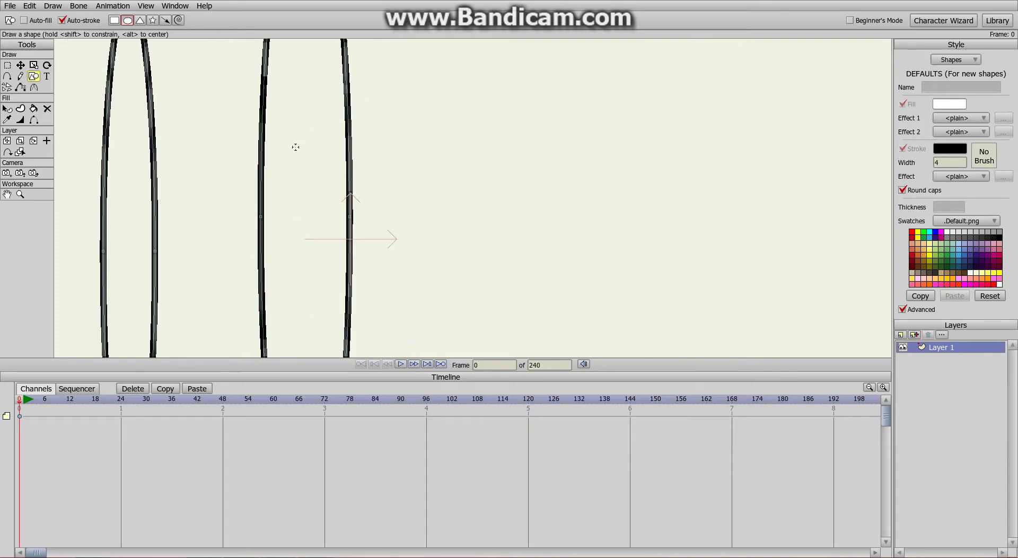
pyautogui.scroll(-3, 296, 147)
pyautogui.click(7, 65)
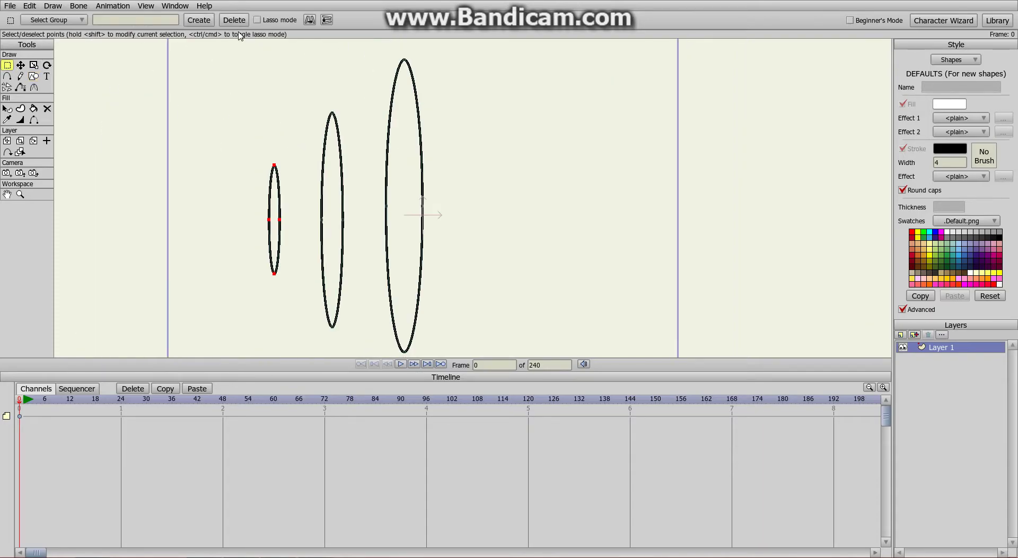
# Select the ellipse points and shift the middle ellipse right toward the largest one
pyautogui.moveTo(210, 51); pyautogui.dragTo(491, 355)
pyautogui.scroll(2, 426, 204)
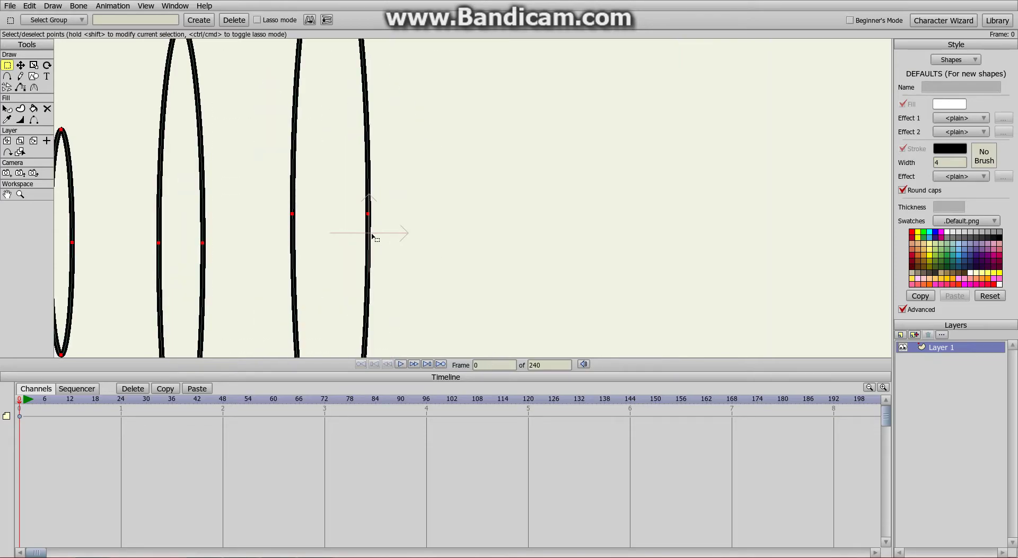
pyautogui.scroll(-2, 374, 236)
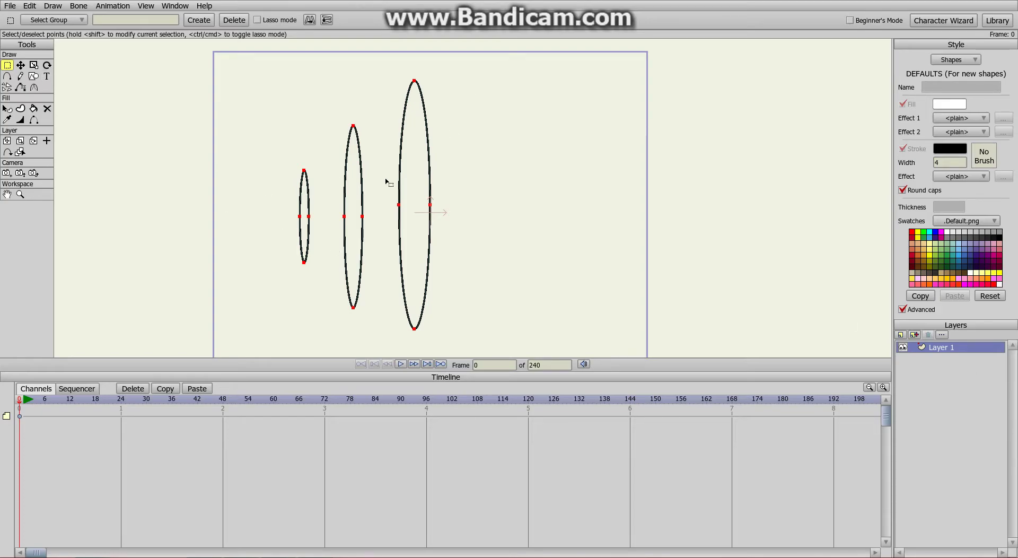
pyautogui.press('t')
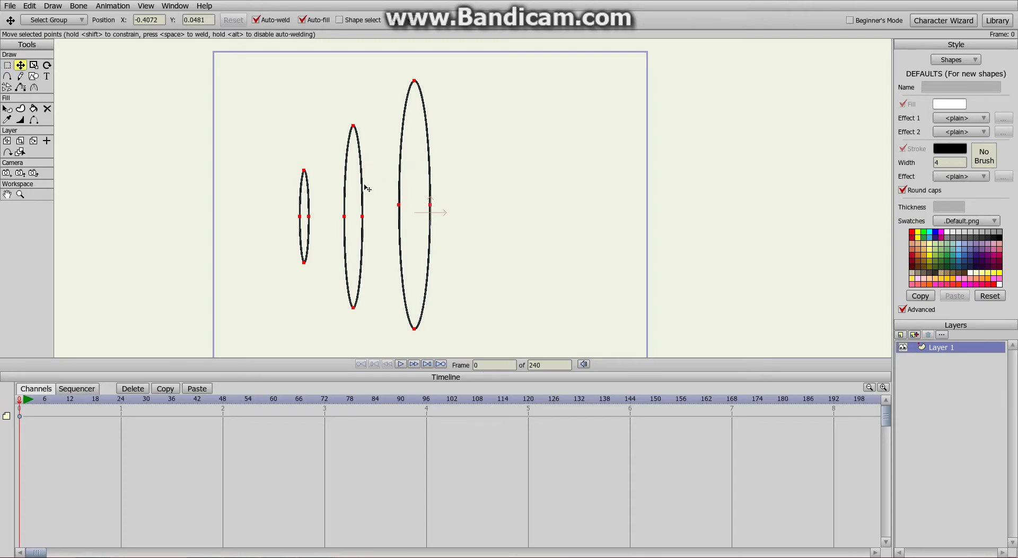
pyautogui.doubleClick(363, 193)
pyautogui.moveTo(359, 193); pyautogui.dragTo(387, 191)
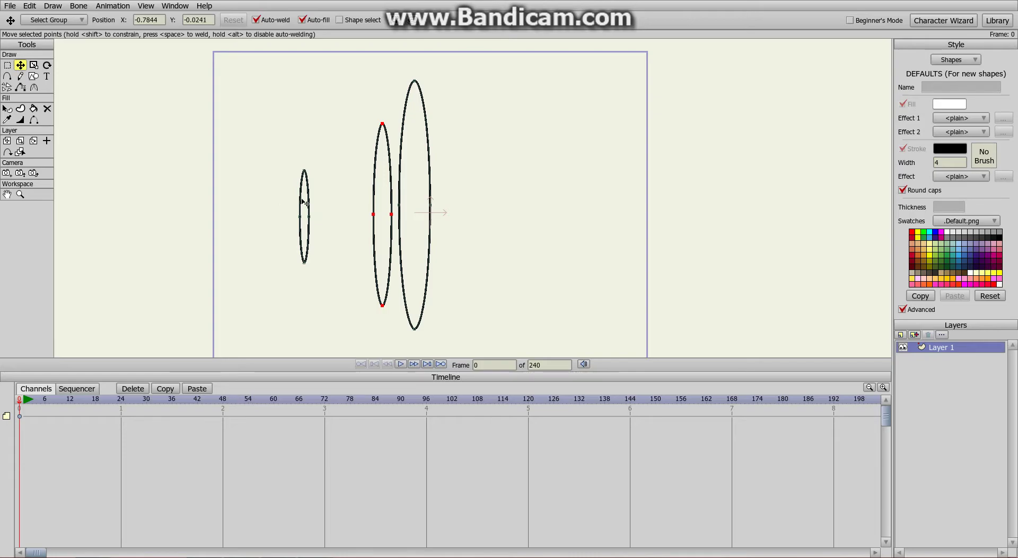
# Move the smallest ellipse right, ease it slightly back left, and deselect the points
pyautogui.moveTo(304, 202); pyautogui.dragTo(357, 203)
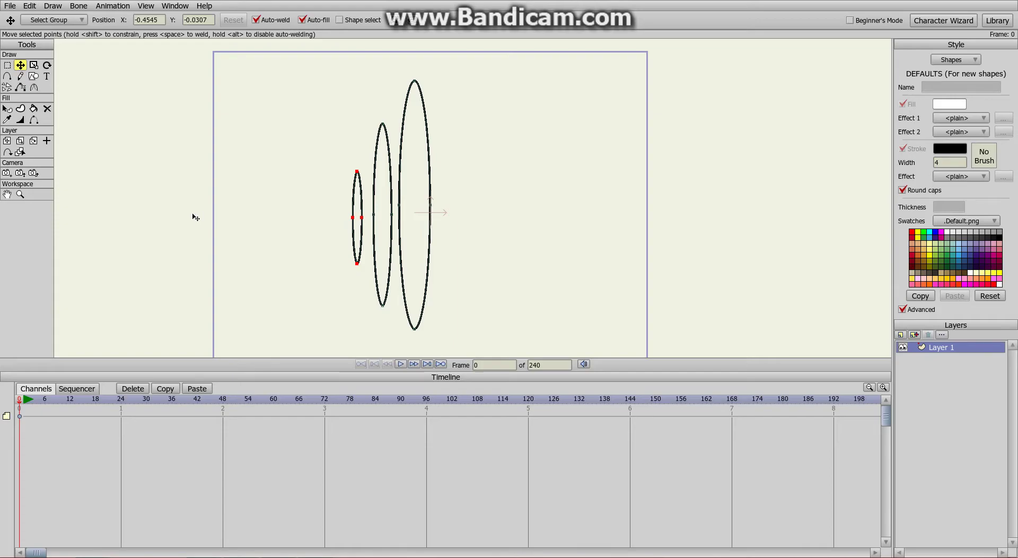
pyautogui.moveTo(337, 210); pyautogui.dragTo(303, 213)
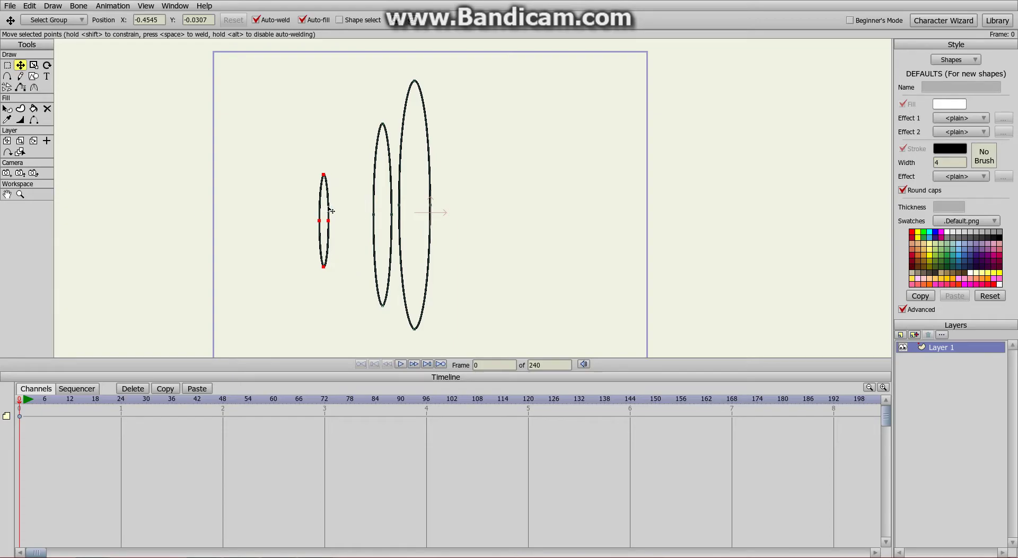
pyautogui.click(390, 212)
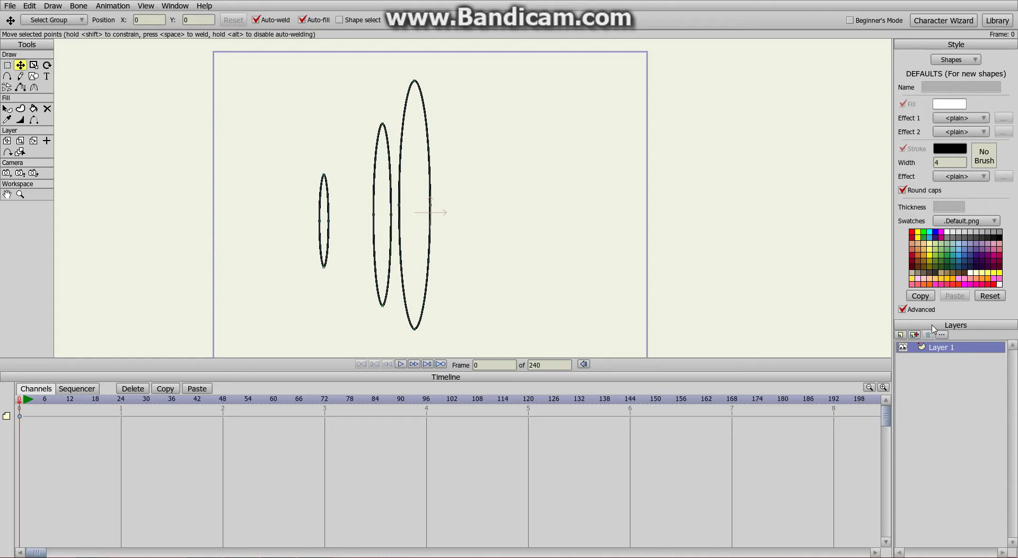
pyautogui.doubleClick(942, 345)
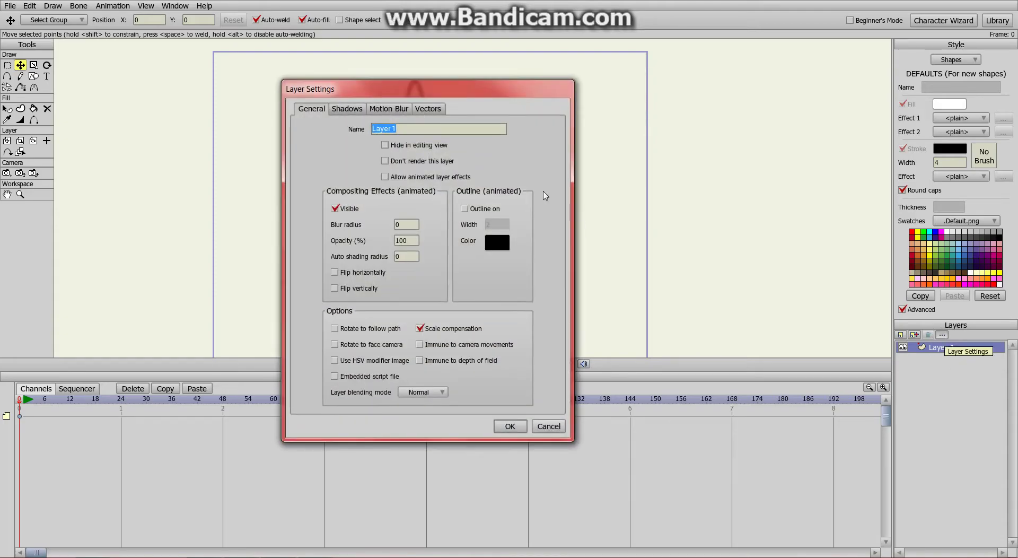
# Name the layer 'Base' in Layer Settings and confirm
pyautogui.write('Base')
pyautogui.press('Return')
pyautogui.scroll(2, 434, 159)
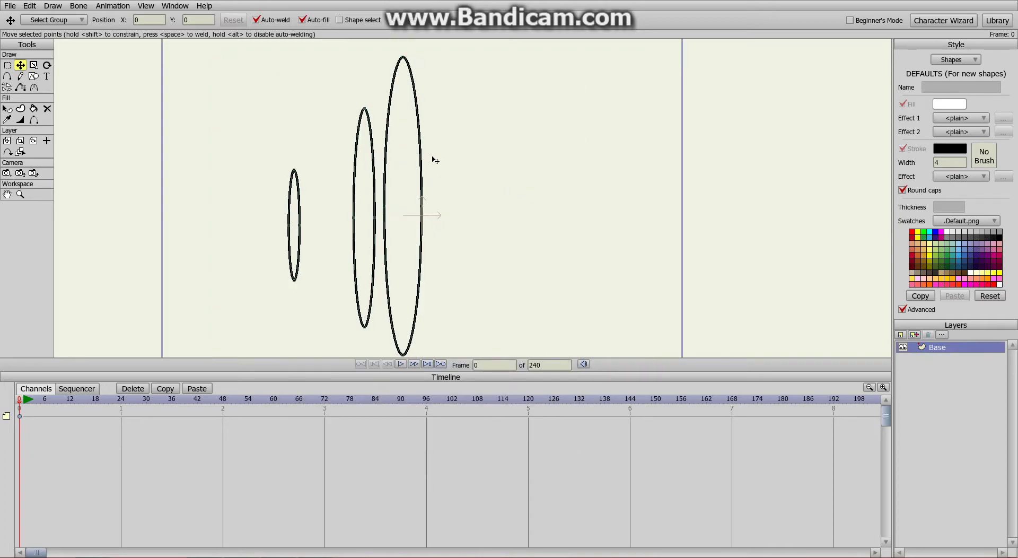
pyautogui.scroll(-3, 421, 177)
pyautogui.scroll(2, 403, 176)
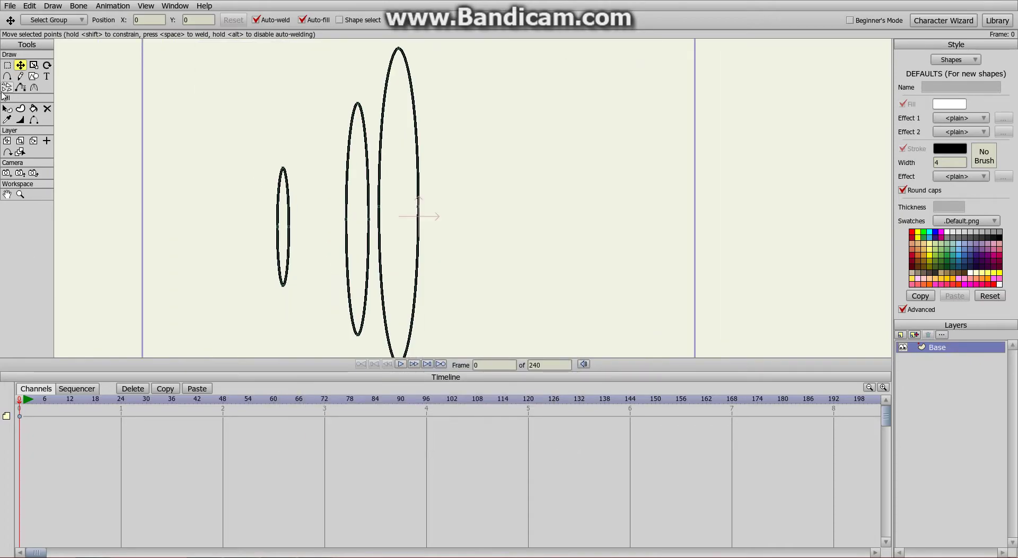
pyautogui.scroll(5, 226, 158)
pyautogui.scroll(-2, 222, 164)
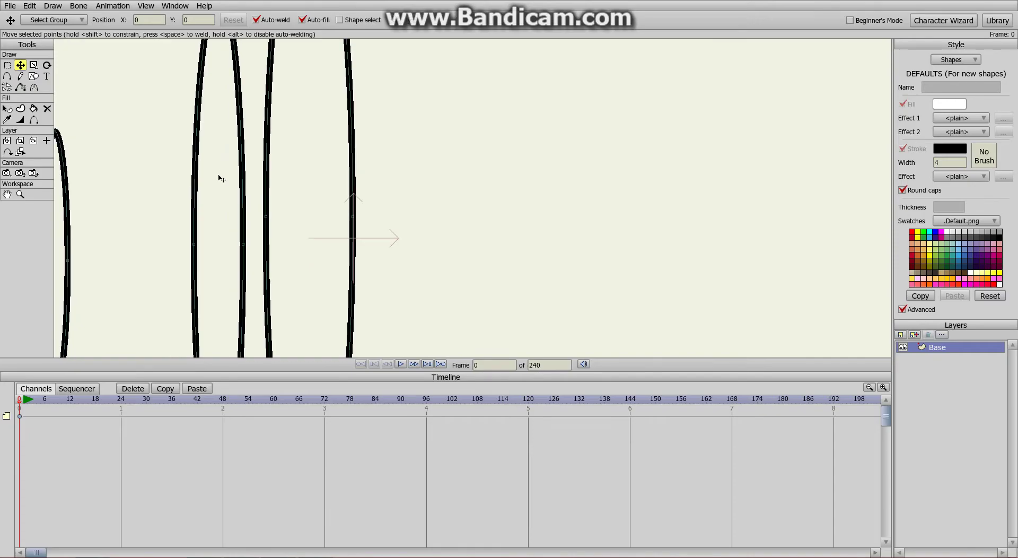
# Pan the canvas and marquee-select the points of the small left ellipse
pyautogui.moveTo(192, 144); pyautogui.dragTo(288, 110)
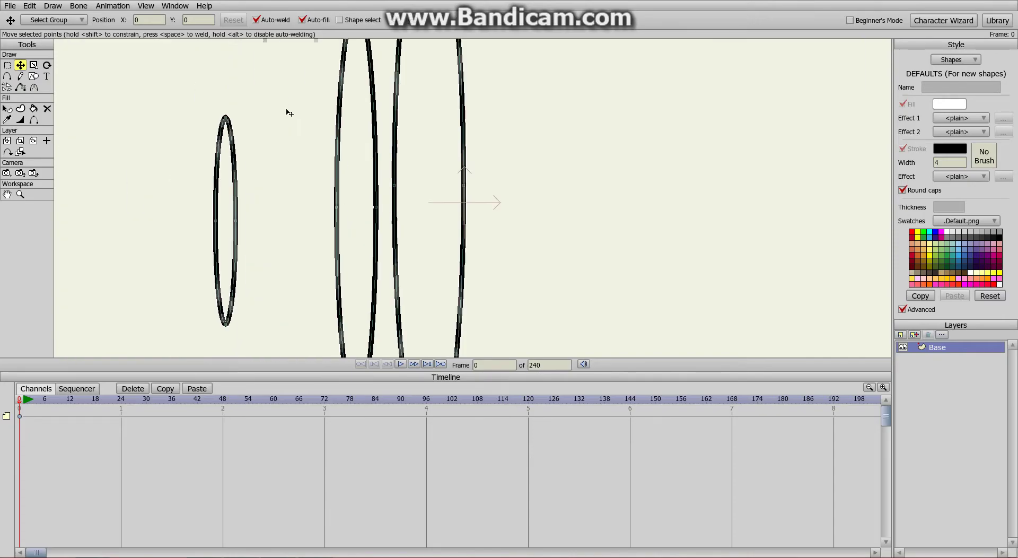
pyautogui.click(11, 78)
pyautogui.scroll(3, 254, 116)
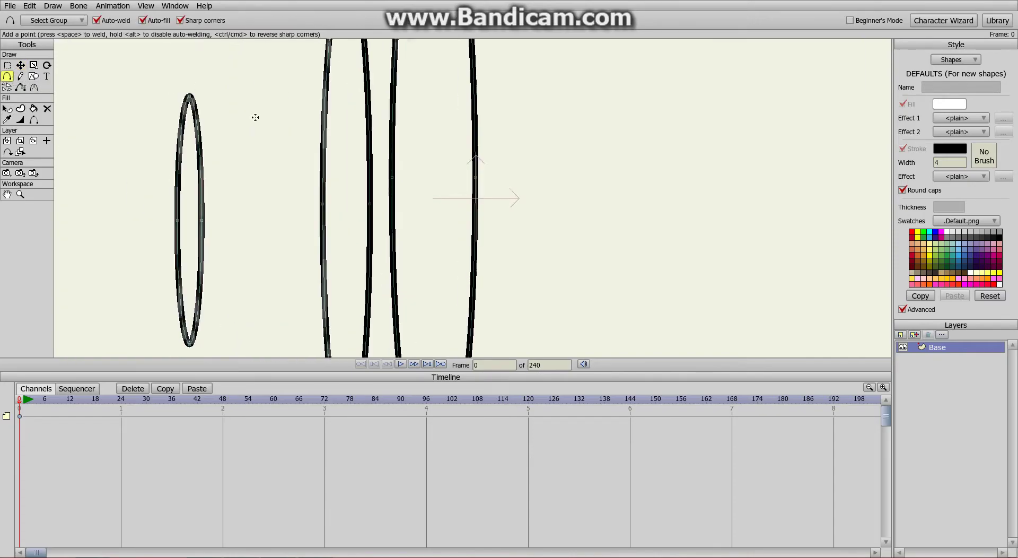
pyautogui.moveTo(212, 180); pyautogui.dragTo(502, 152)
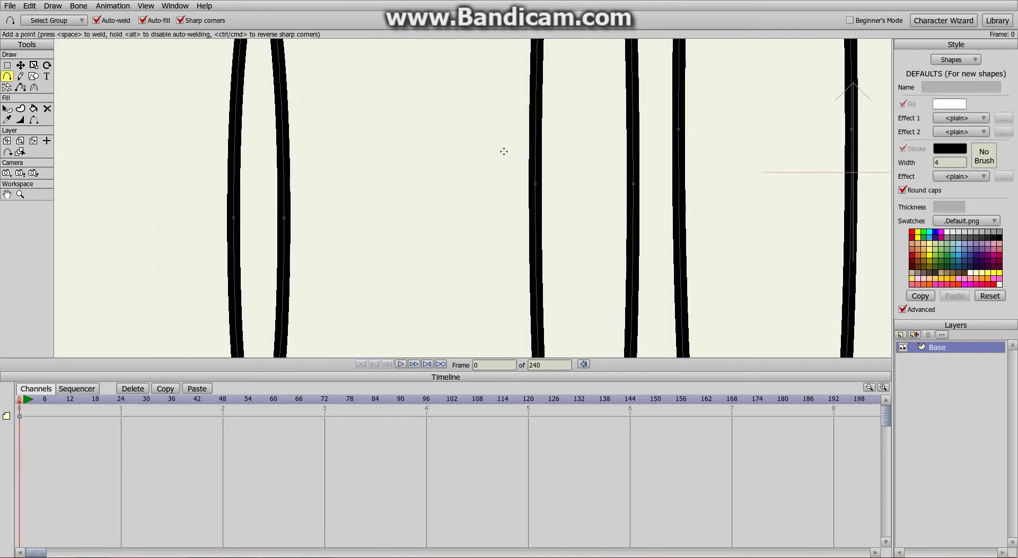
pyautogui.scroll(-2, 280, 161)
pyautogui.scroll(-2, 232, 109)
pyautogui.press('g')
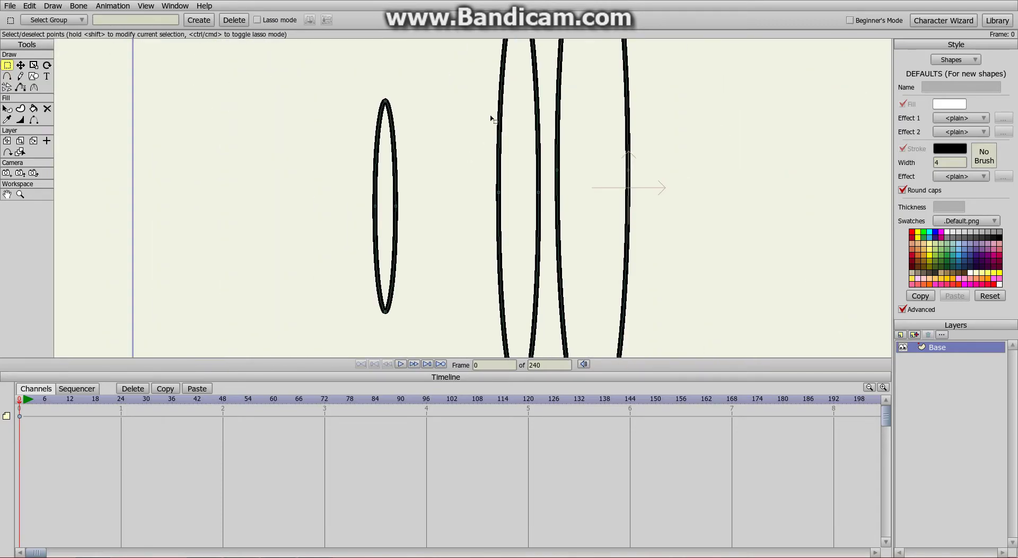
pyautogui.moveTo(268, 84); pyautogui.dragTo(466, 325)
pyautogui.click(25, 6)
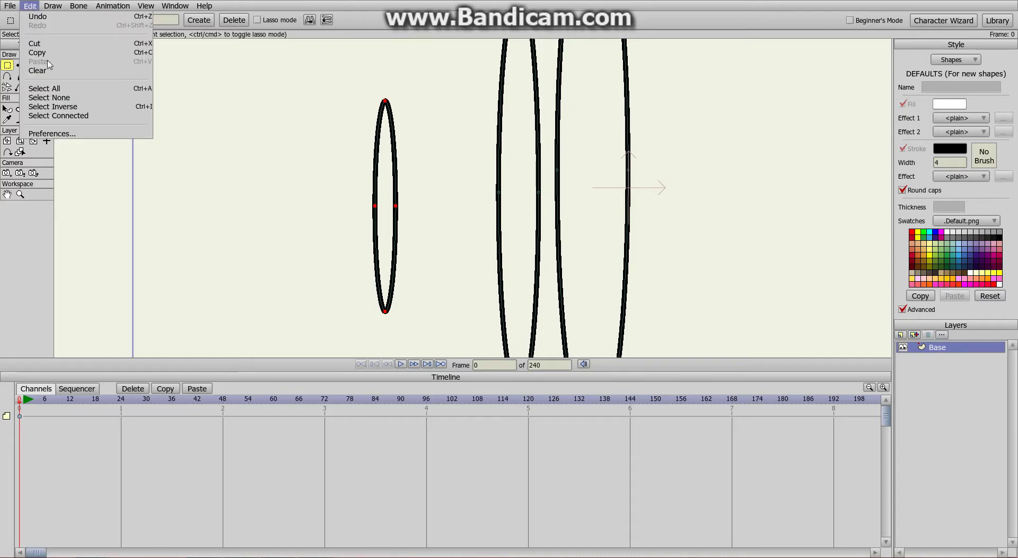
# Delete the middle and right ellipses
pyautogui.scroll(1, 575, 196)
pyautogui.scroll(-3, 575, 196)
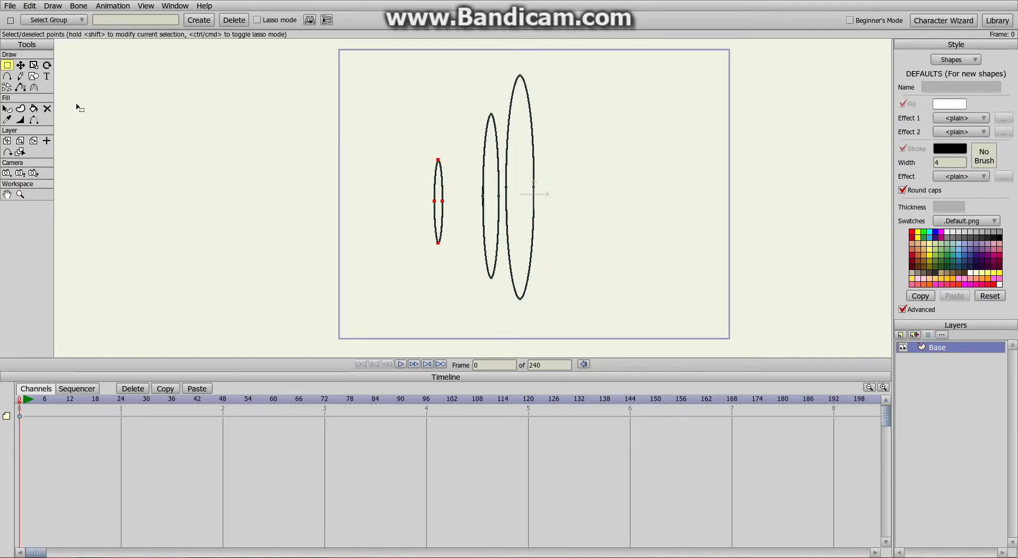
pyautogui.moveTo(457, 69); pyautogui.dragTo(605, 304)
pyautogui.press('Delete')
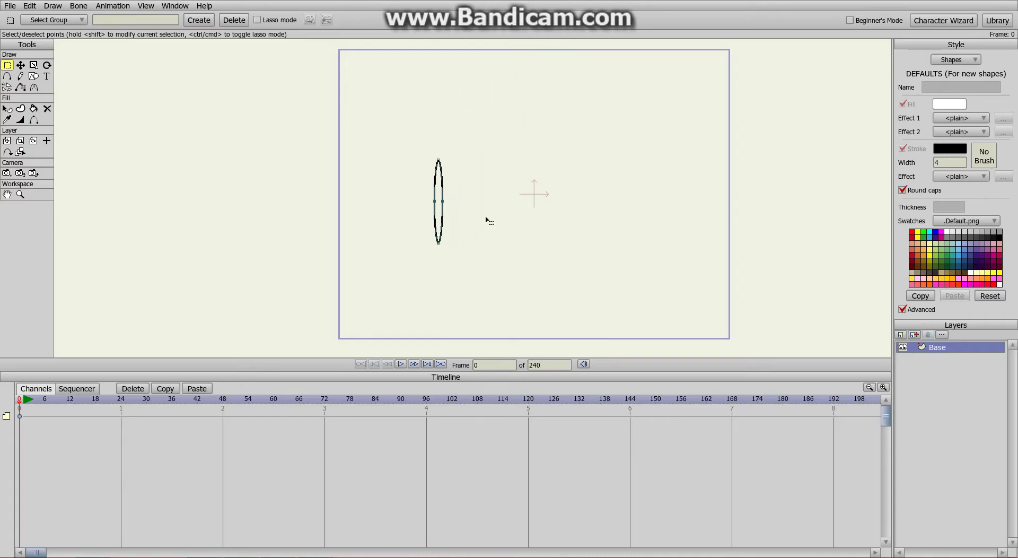
# Paste a copy of the small ellipse, move it right, and enlarge it
pyautogui.moveTo(407, 138); pyautogui.dragTo(462, 273)
pyautogui.click(29, 6)
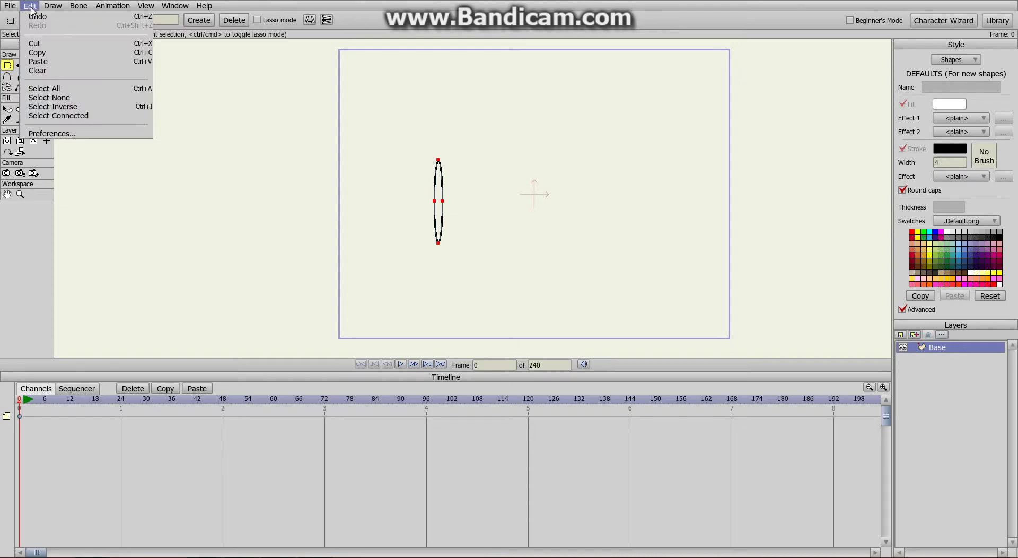
pyautogui.click(69, 67)
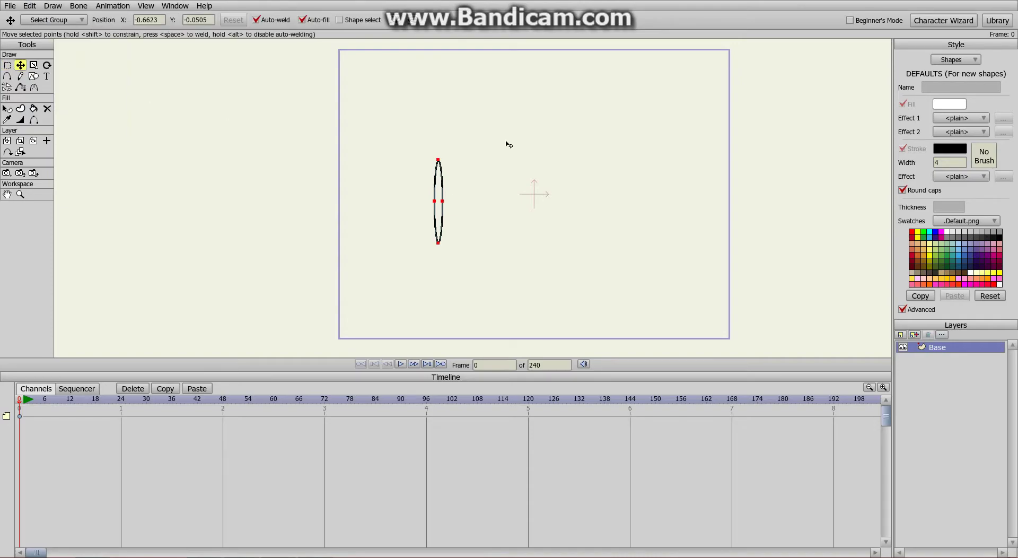
pyautogui.moveTo(445, 191); pyautogui.dragTo(475, 192)
pyautogui.click(34, 64)
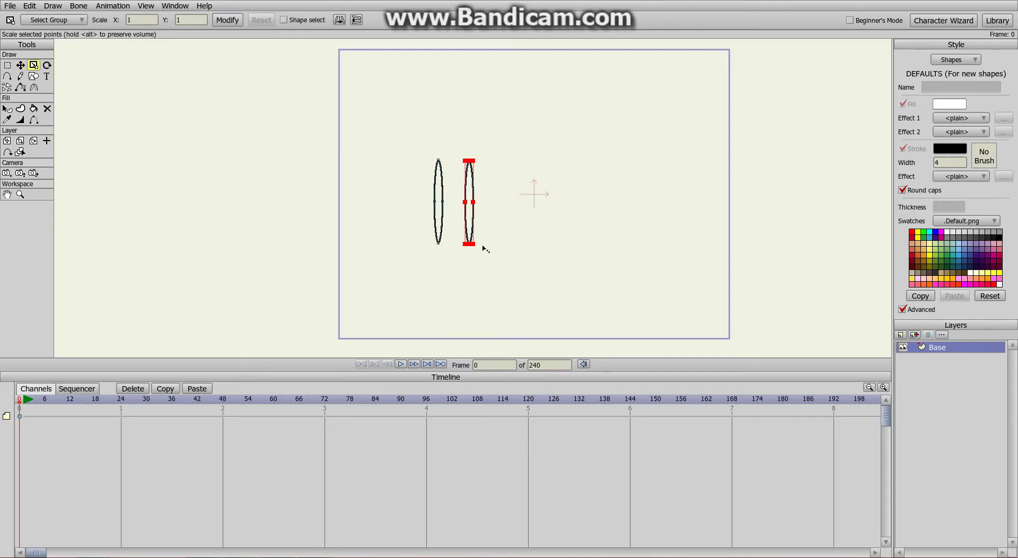
pyautogui.moveTo(472, 246); pyautogui.dragTo(615, 314)
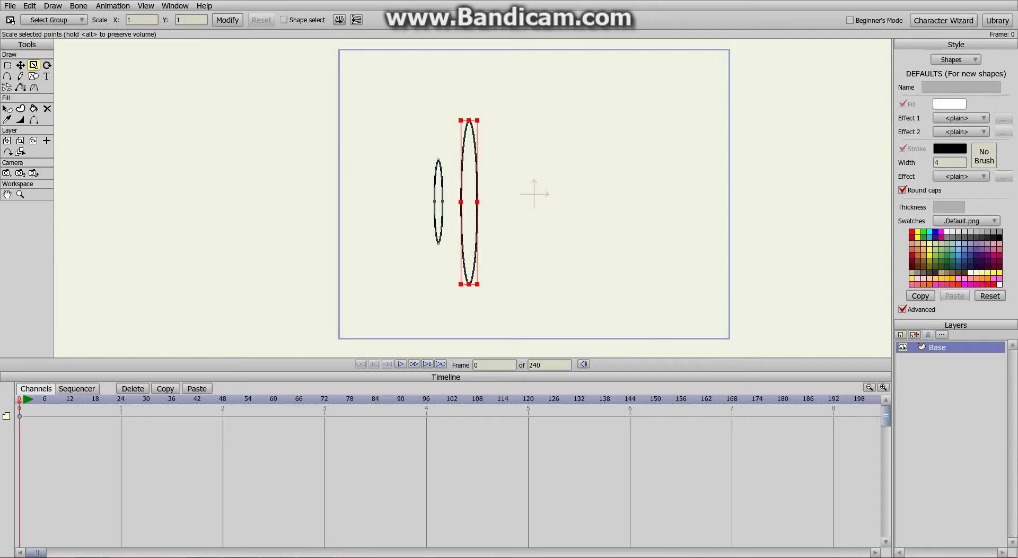
# Paste another copy further right and scale it up into the largest ring
pyautogui.click(27, 7)
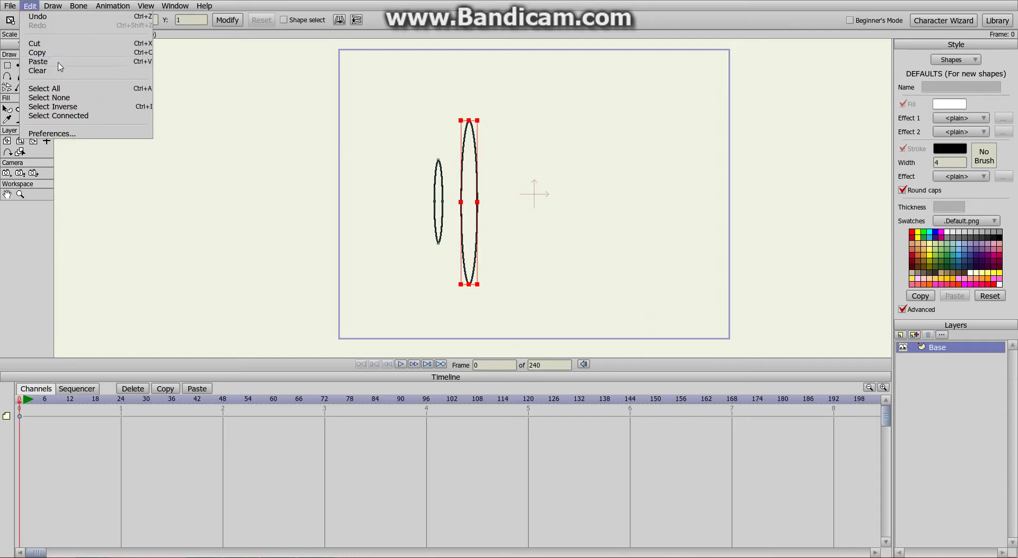
pyautogui.click(59, 62)
pyautogui.moveTo(438, 184); pyautogui.dragTo(501, 190)
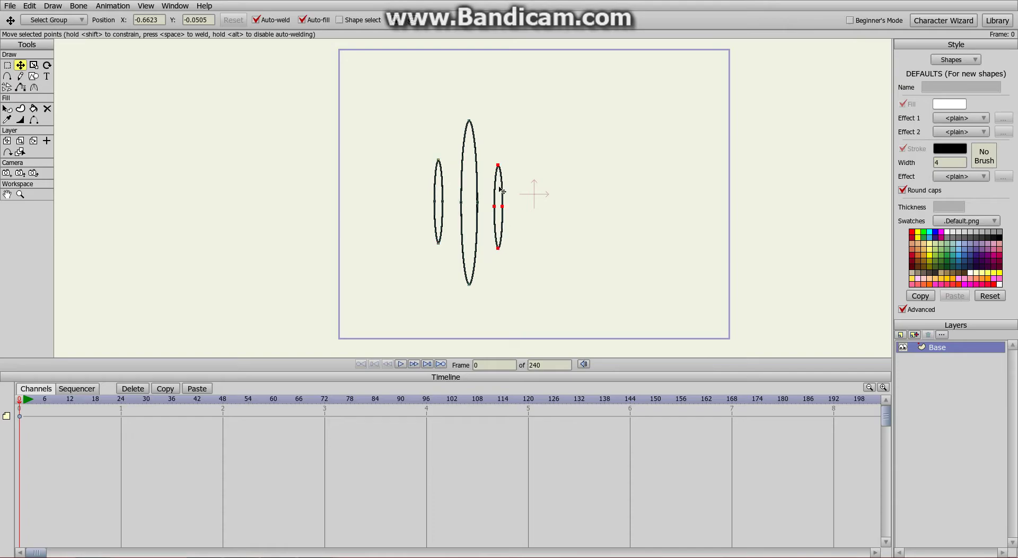
pyautogui.click(33, 65)
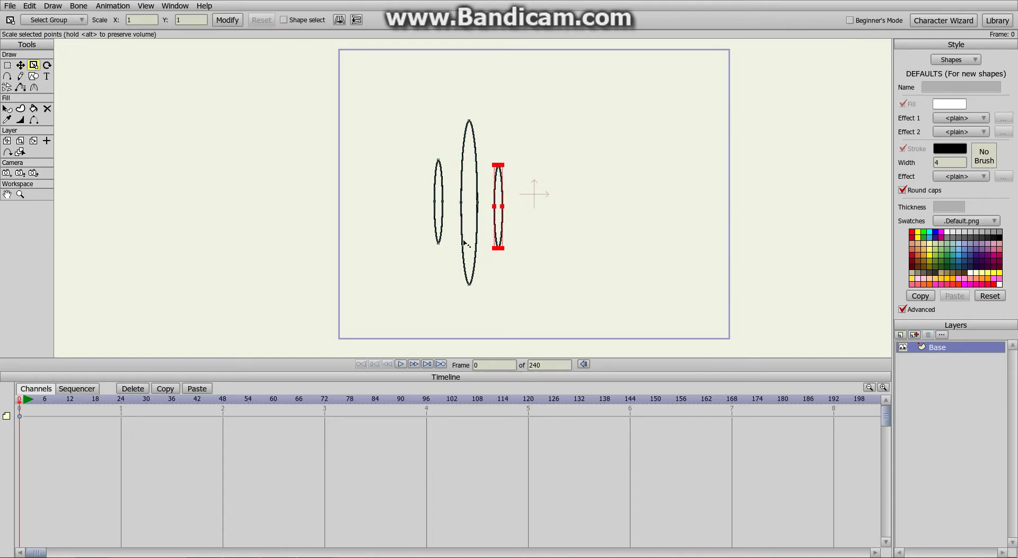
pyautogui.moveTo(504, 250); pyautogui.dragTo(800, 337)
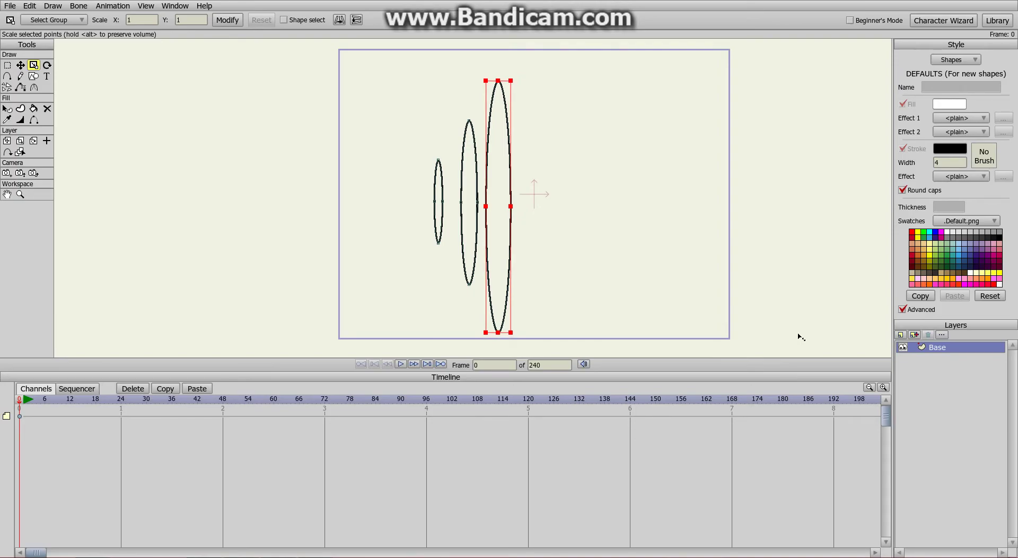
# Reselect the large ellipse and nudge it slightly up and right
pyautogui.click(20, 66)
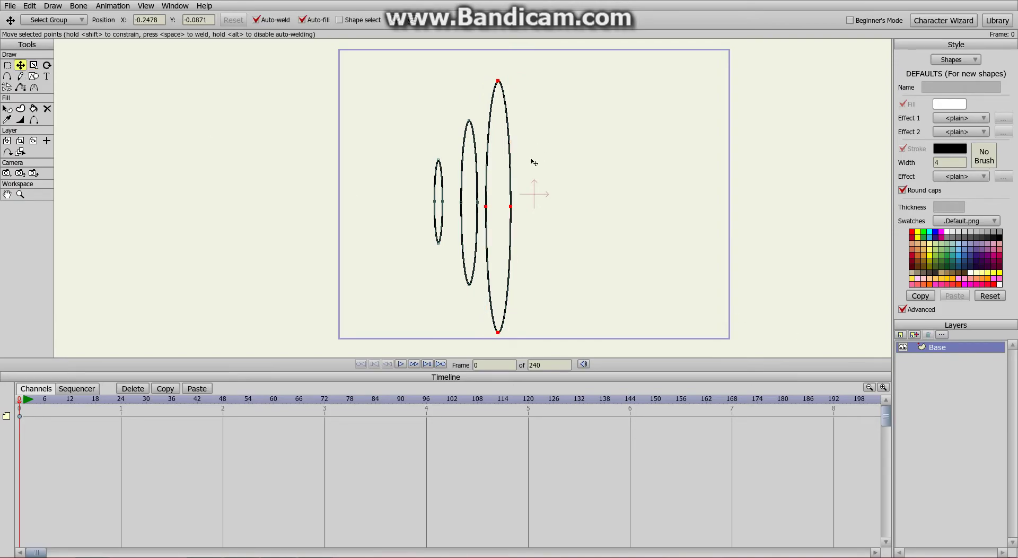
pyautogui.click(506, 171)
pyautogui.doubleClick(512, 176)
pyautogui.moveTo(506, 175); pyautogui.dragTo(517, 168)
pyautogui.scroll(-3, 704, 101)
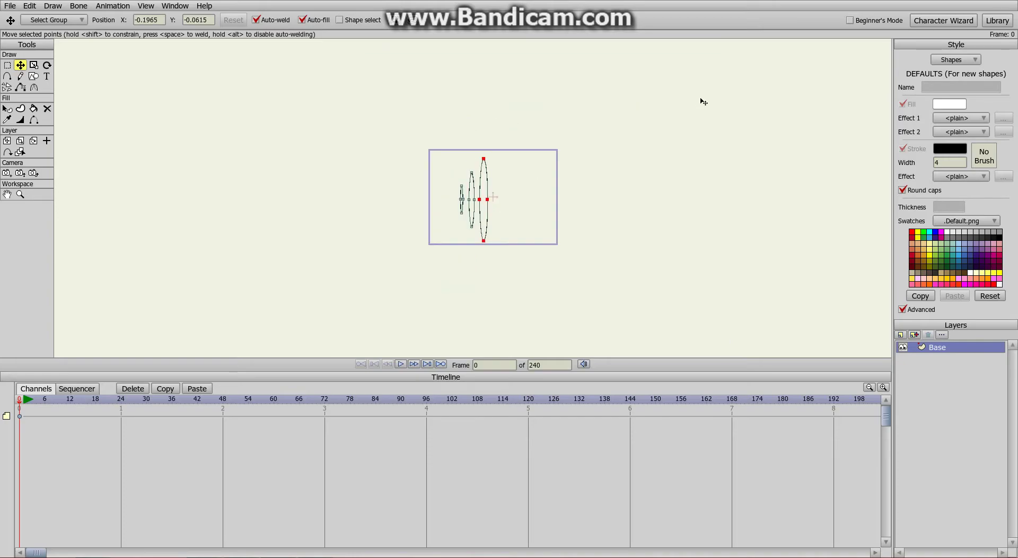
pyautogui.click(576, 186)
pyautogui.scroll(5, 576, 186)
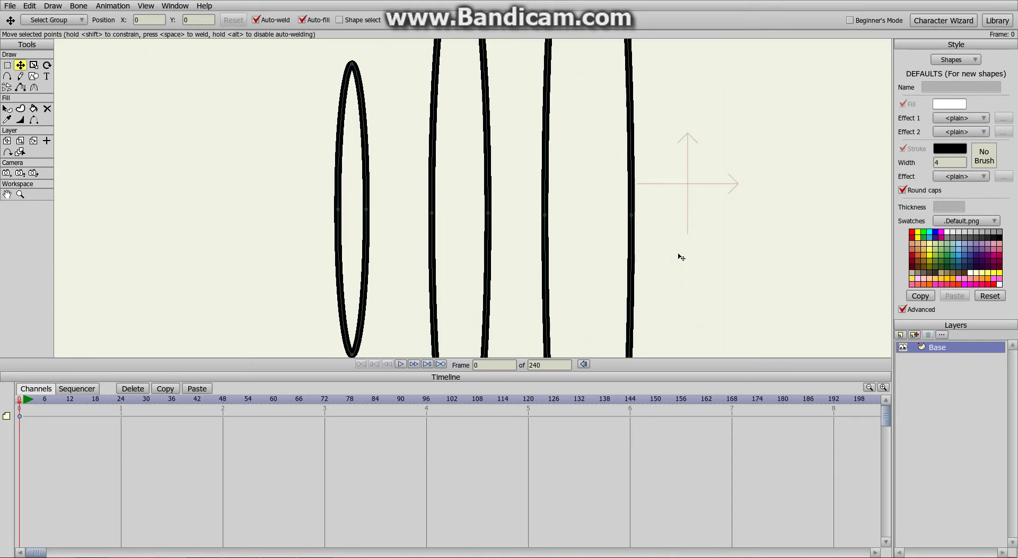
pyautogui.scroll(-4, 678, 255)
pyautogui.scroll(2, 673, 250)
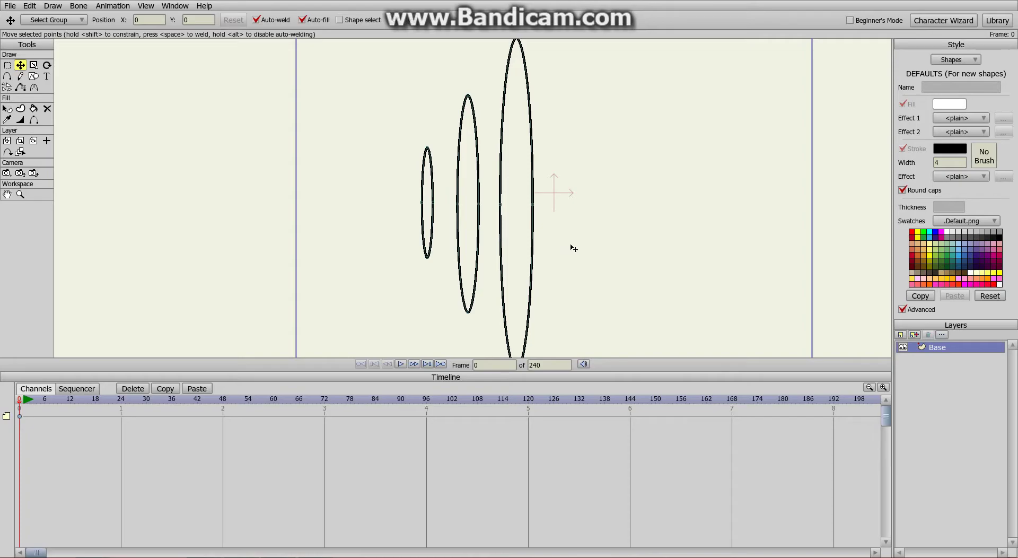
pyautogui.scroll(-2, 571, 248)
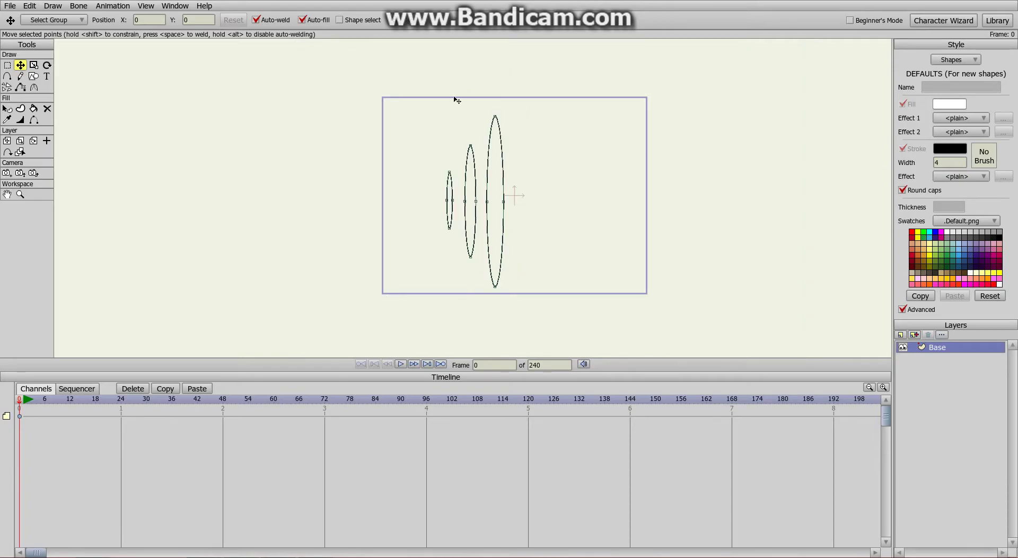
pyautogui.scroll(3, 419, 197)
pyautogui.scroll(-3, 446, 204)
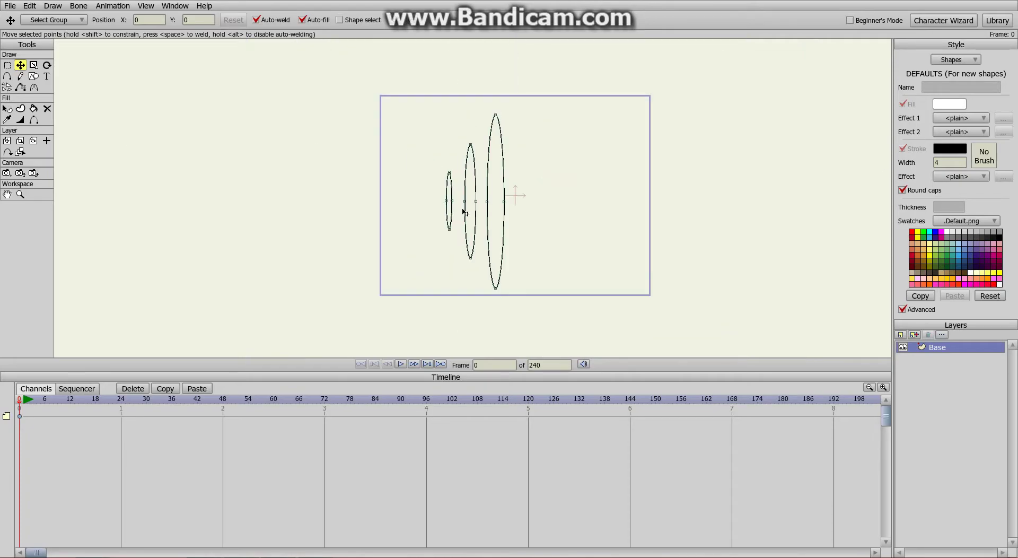
pyautogui.scroll(2, 462, 211)
pyautogui.scroll(2, 467, 213)
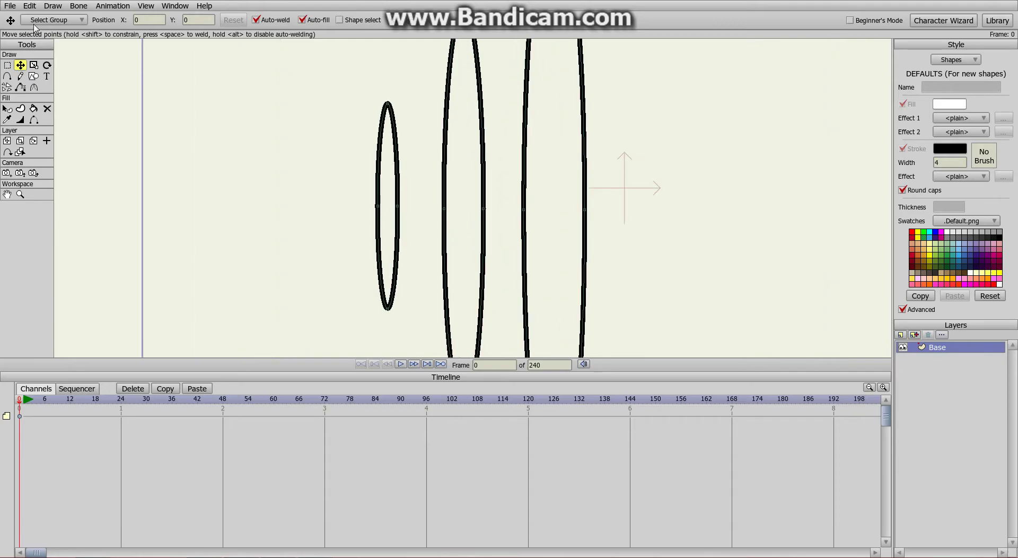
pyautogui.click(7, 77)
pyautogui.scroll(-4, 353, 149)
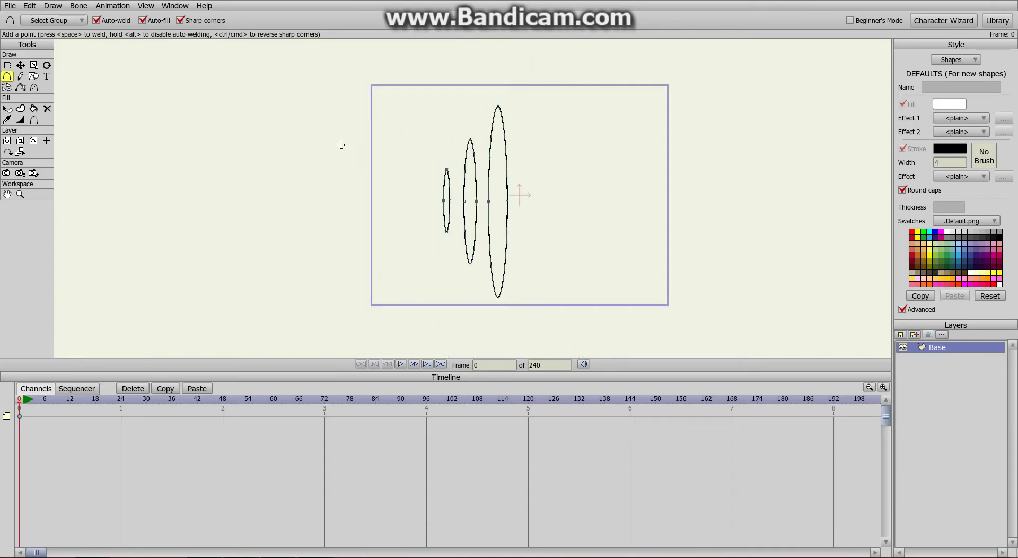
pyautogui.scroll(5, 413, 198)
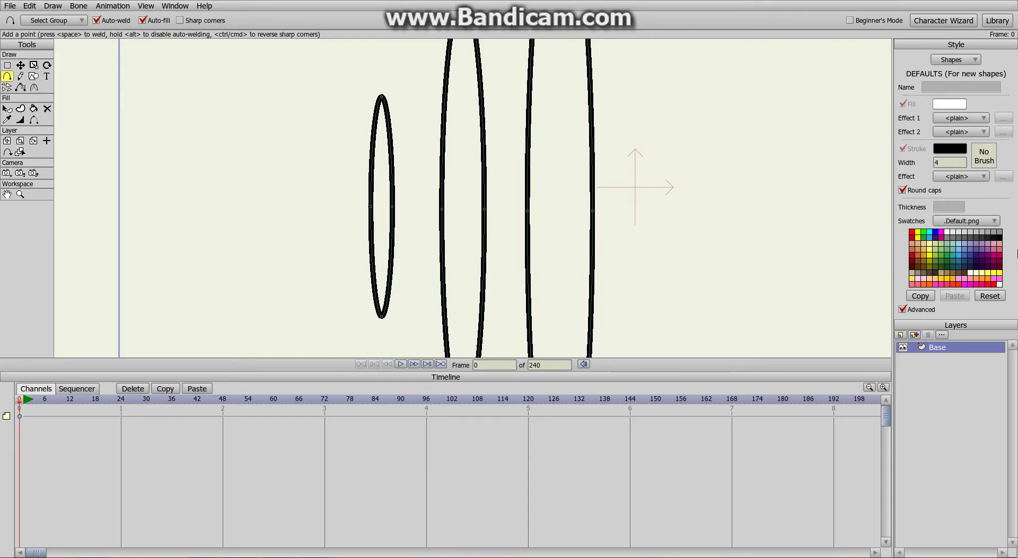
pyautogui.click(900, 335)
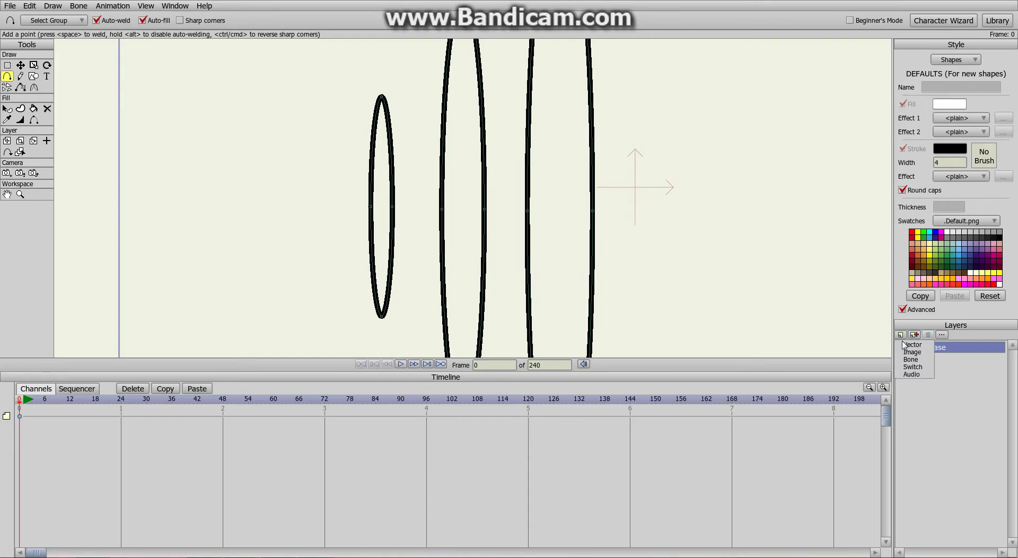
# Add a new vector layer named 'Wind' above Base
pyautogui.click(907, 344)
pyautogui.press('BackSpace')
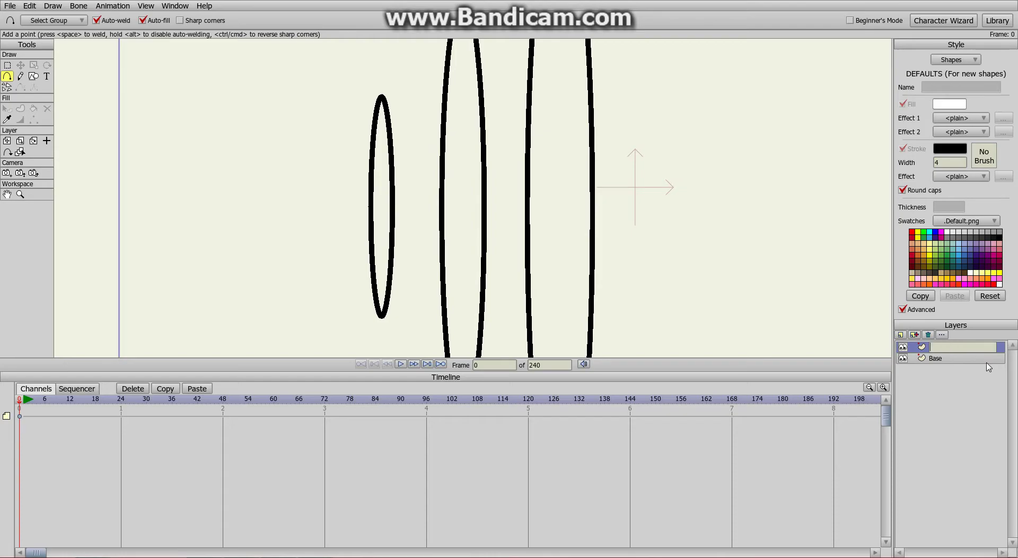
pyautogui.write('Wind')
pyautogui.press('Return')
pyautogui.scroll(-5, 477, 303)
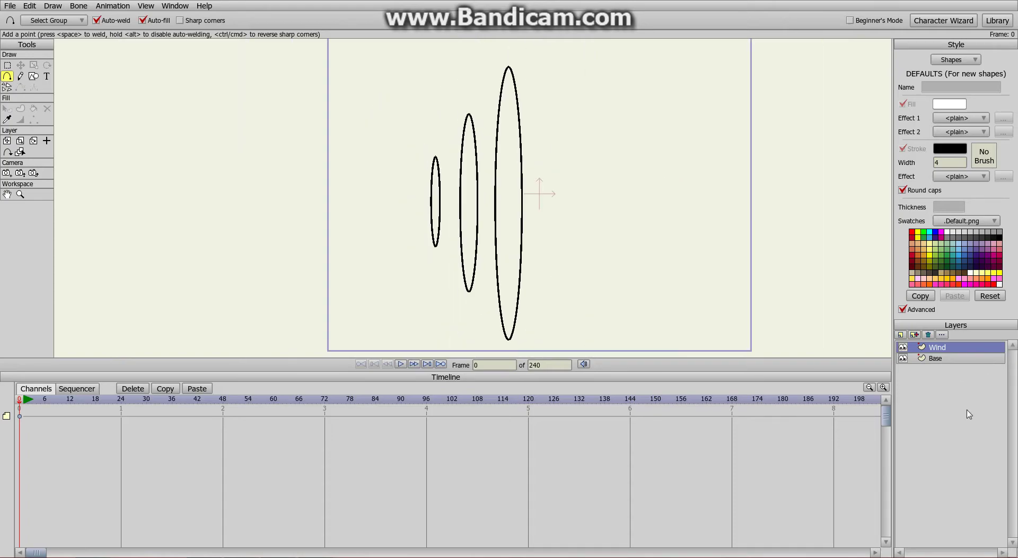
# Rename the Base layer to 'Base (Sonic Waves)' and make Wind the active layer
pyautogui.doubleClick(936, 358)
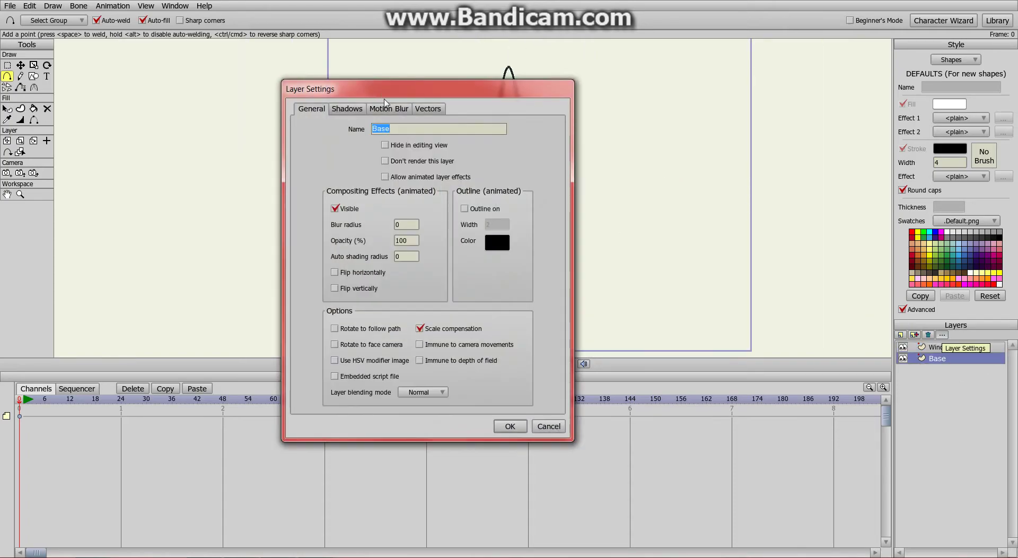
pyautogui.click(405, 131)
pyautogui.write('(So')
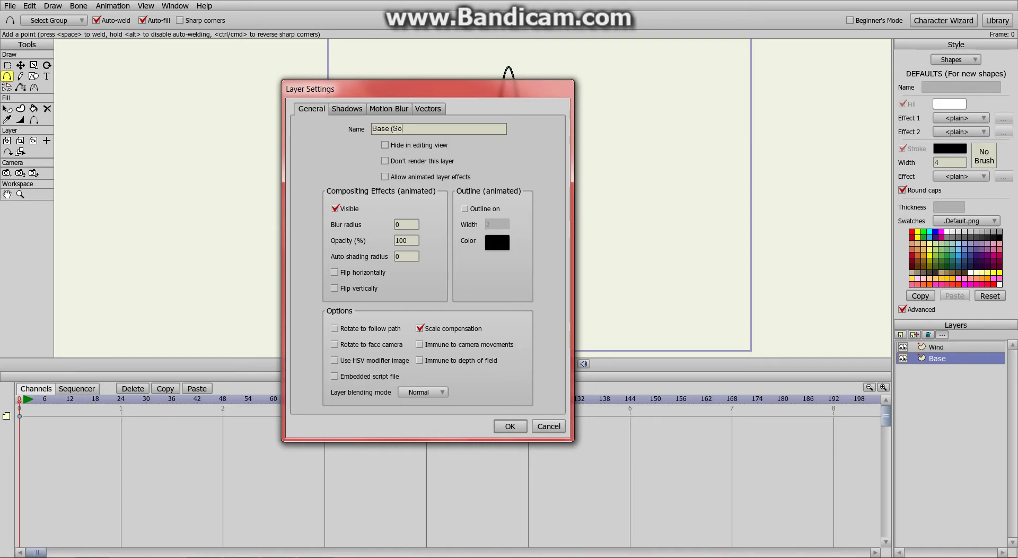
pyautogui.write('nic Waves)')
pyautogui.click(510, 426)
pyautogui.scroll(3, 377, 231)
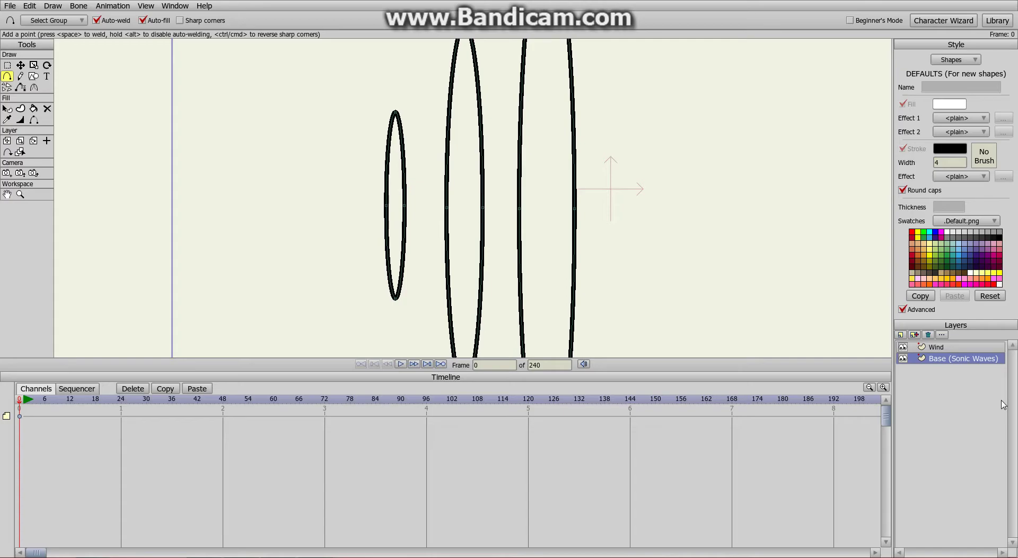
pyautogui.click(936, 347)
# Draw five wind strokes trailing left of the rings at different heights
pyautogui.scroll(-2, 200, 155)
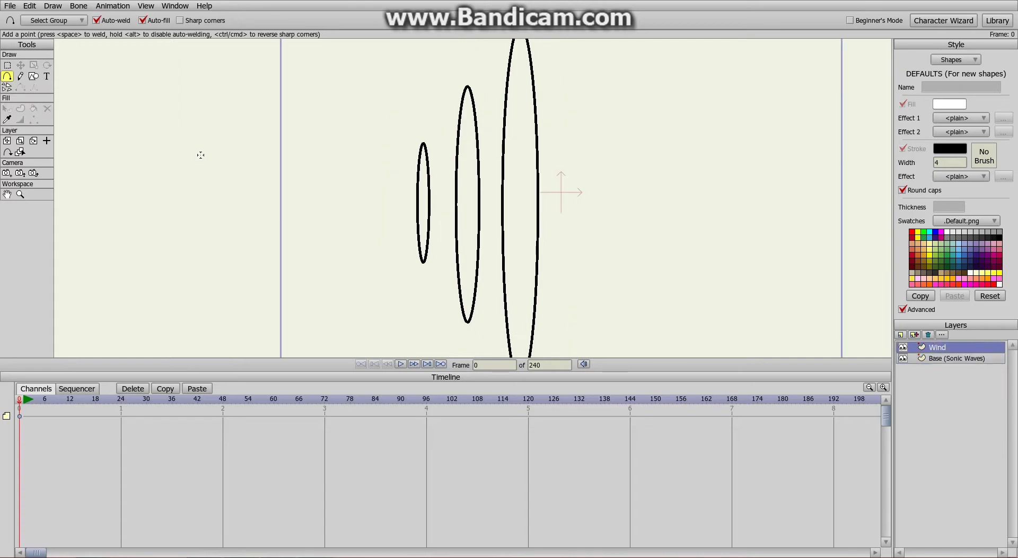
pyautogui.moveTo(402, 158); pyautogui.dragTo(292, 126)
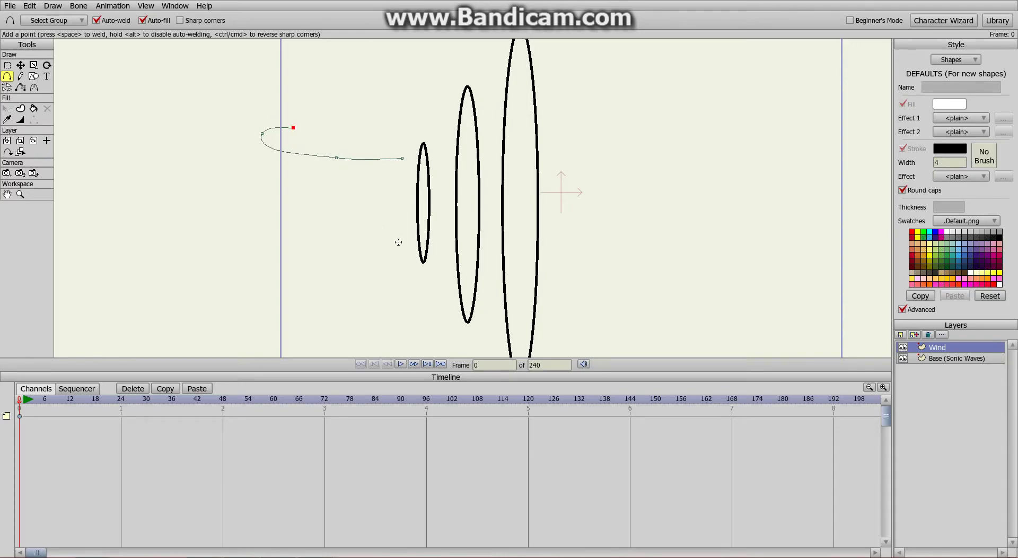
pyautogui.moveTo(399, 248)
pyautogui.mouseDown()
pyautogui.moveTo(263, 236)
pyautogui.moveTo(320, 240)
pyautogui.moveTo(246, 244)
pyautogui.moveTo(263, 280)
pyautogui.moveTo(280, 257)
pyautogui.mouseUp()
pyautogui.moveTo(363, 204); pyautogui.dragTo(234, 197)
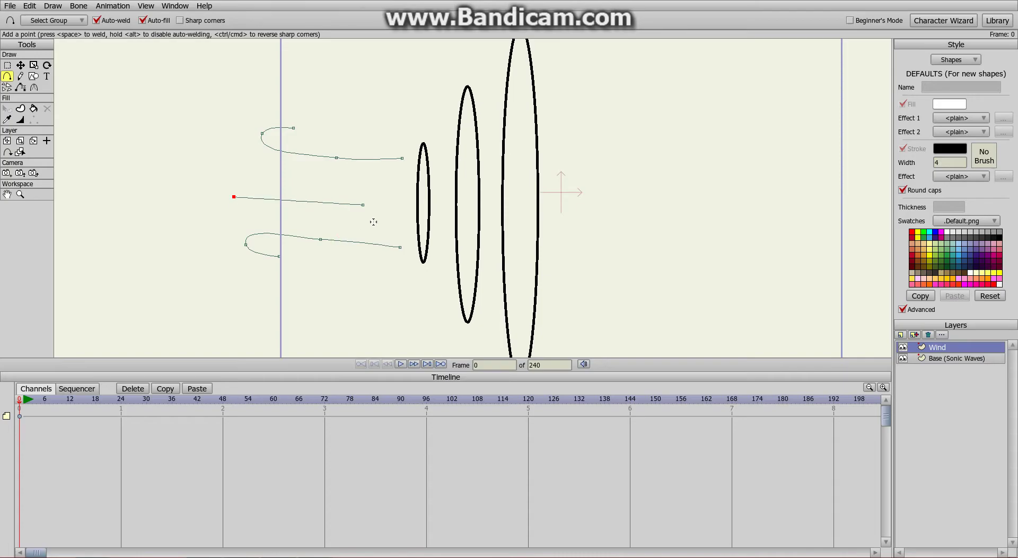
pyautogui.moveTo(379, 222); pyautogui.dragTo(304, 217)
pyautogui.moveTo(393, 186)
pyautogui.mouseDown()
pyautogui.moveTo(305, 175)
pyautogui.moveTo(314, 176)
pyautogui.mouseUp()
# Bend and curl the wind lines, add a long stroke extending left, and zoom to check
pyautogui.moveTo(303, 218); pyautogui.dragTo(296, 223)
pyautogui.moveTo(279, 183); pyautogui.dragTo(184, 163)
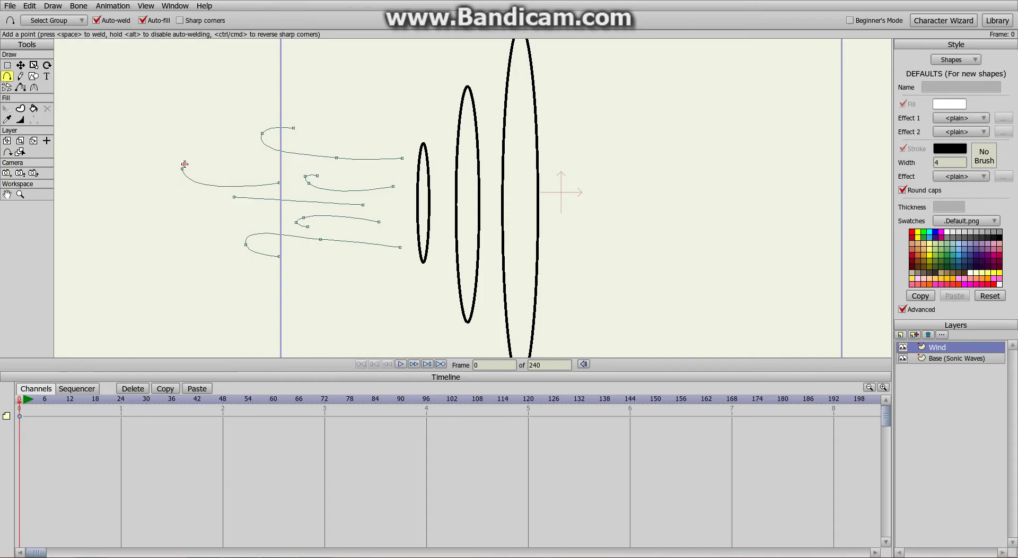
pyautogui.moveTo(234, 196); pyautogui.dragTo(218, 208)
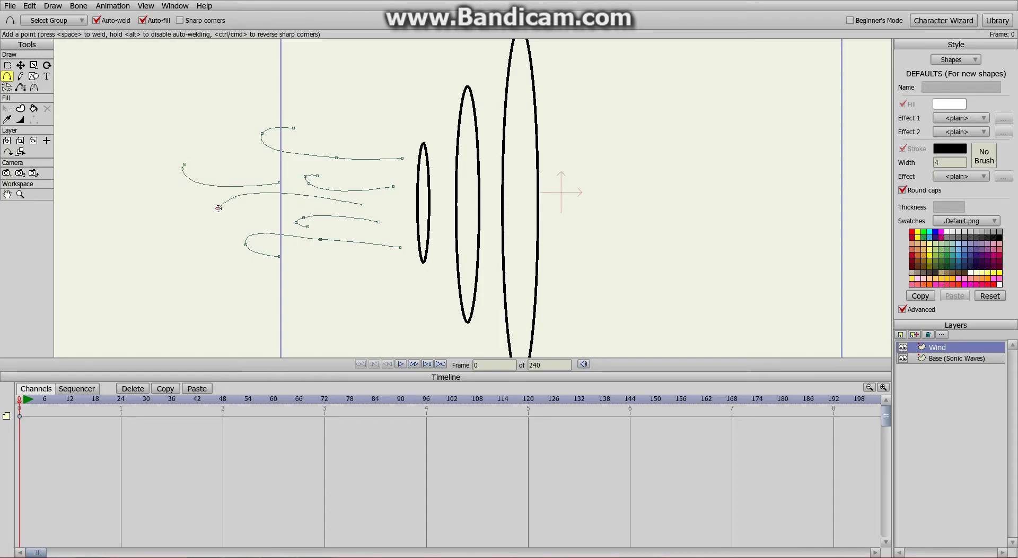
pyautogui.scroll(-5, 304, 200)
pyautogui.scroll(5, 620, 200)
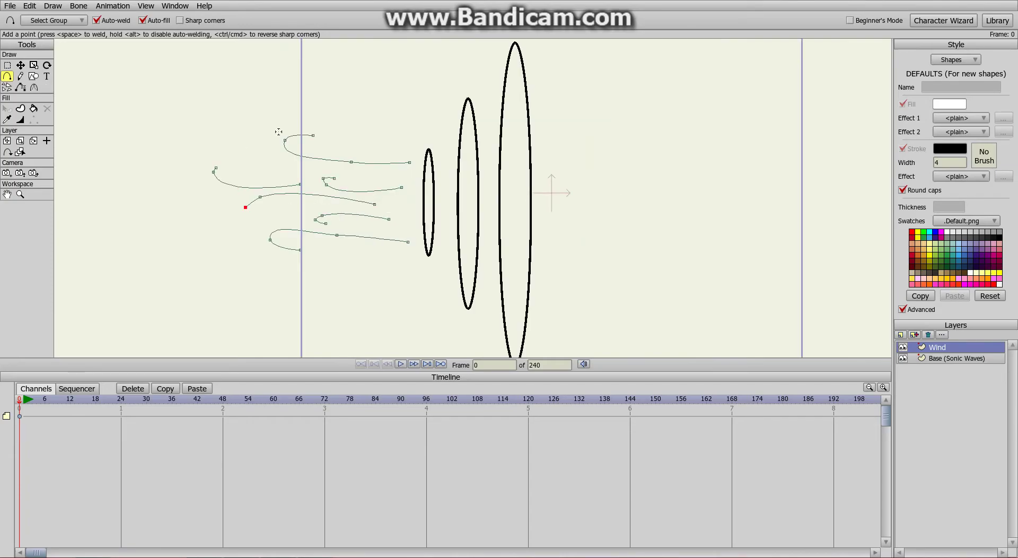
pyautogui.scroll(-1, 589, 262)
pyautogui.scroll(3, 588, 263)
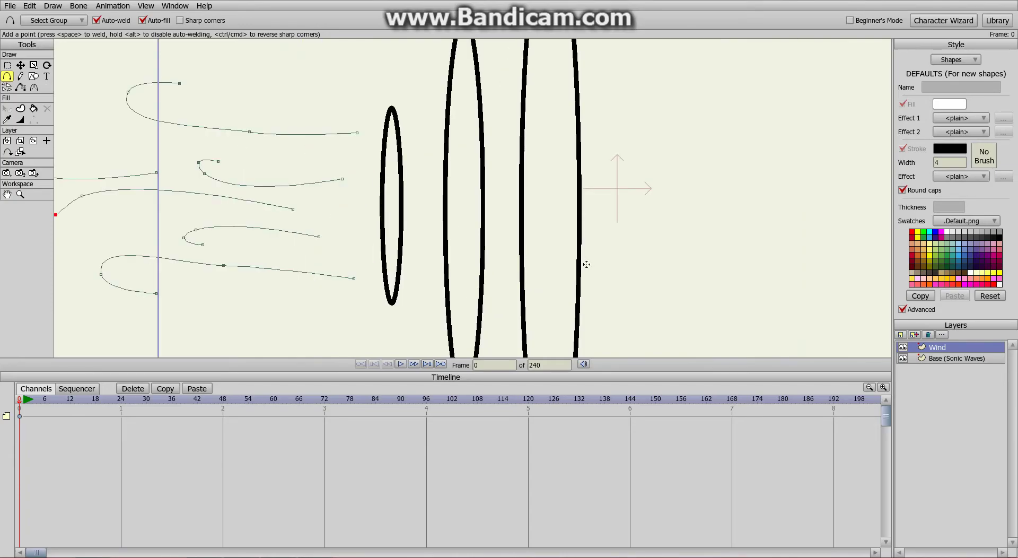
pyautogui.scroll(-3, 586, 264)
pyautogui.scroll(3, 587, 264)
pyautogui.scroll(-3, 573, 259)
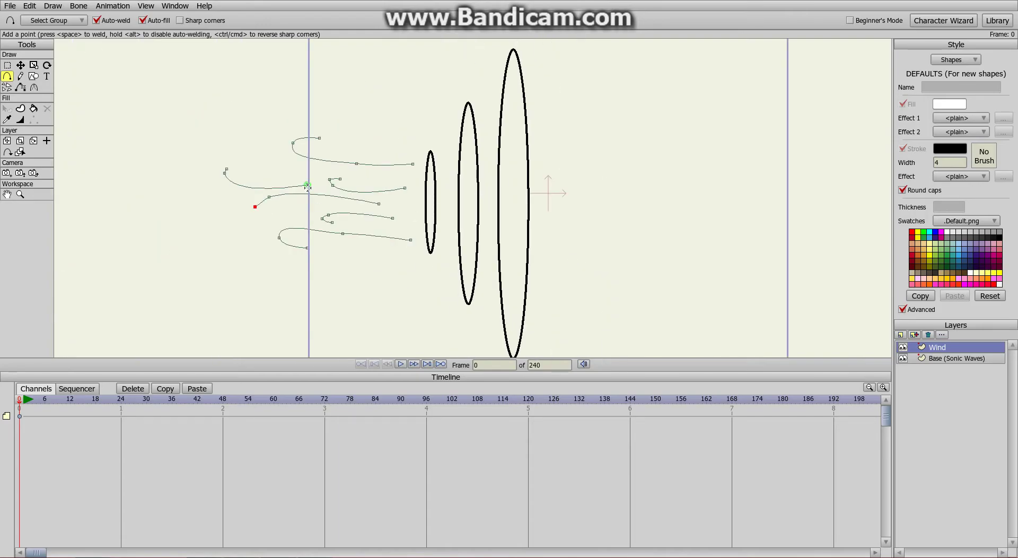
pyautogui.scroll(-2, 573, 194)
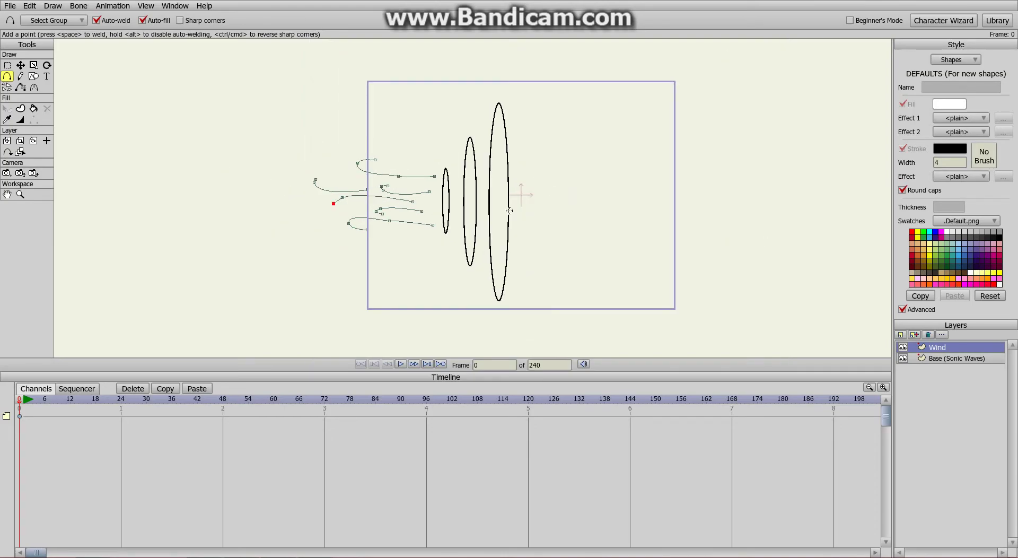
pyautogui.scroll(4, 509, 211)
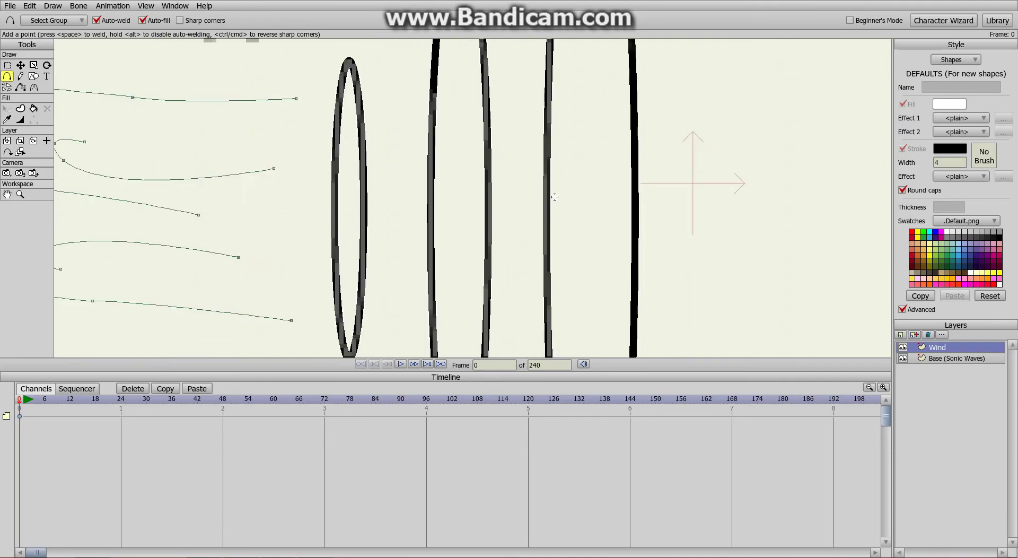
pyautogui.scroll(-4, 554, 197)
# Render a File > Preview of the rings, close it, and select the Base (Sonic Waves) layer
pyautogui.click(10, 6)
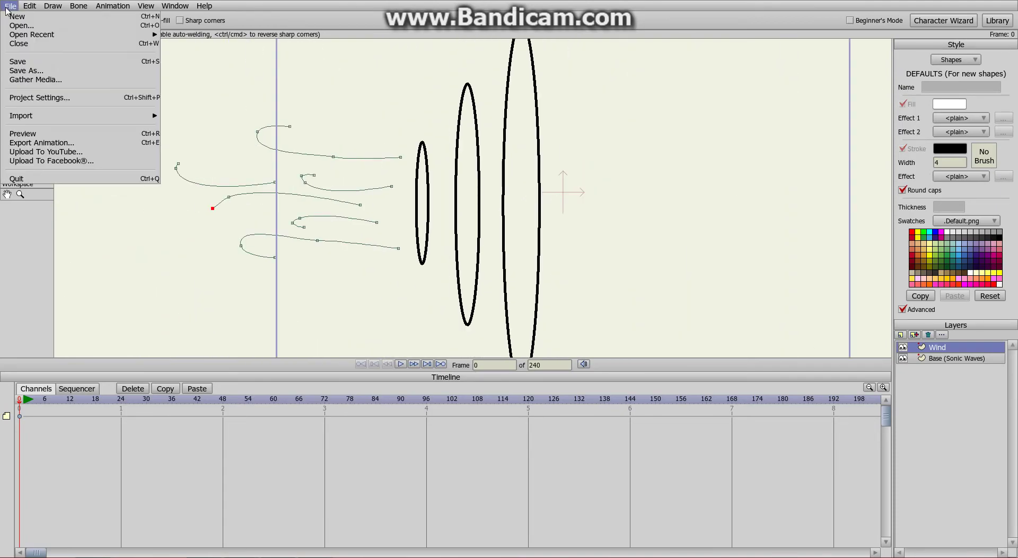
pyautogui.click(45, 133)
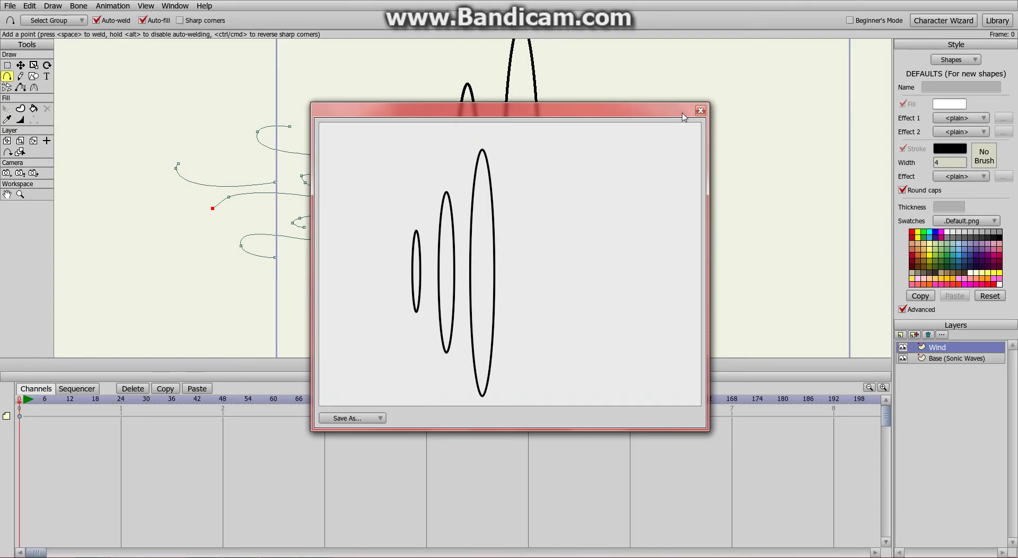
pyautogui.click(700, 110)
pyautogui.scroll(5, 341, 136)
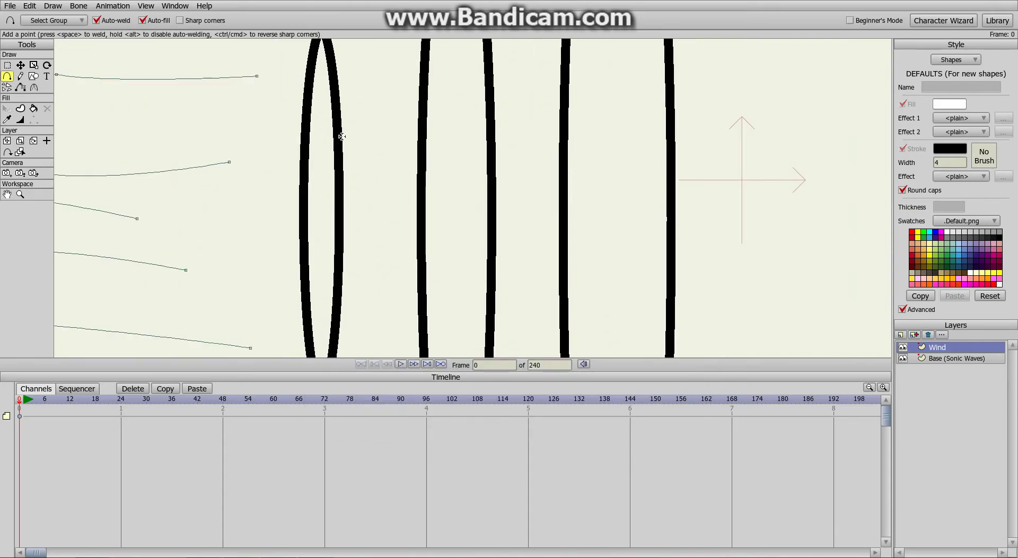
pyautogui.scroll(2, 341, 137)
pyautogui.scroll(-4, 578, 159)
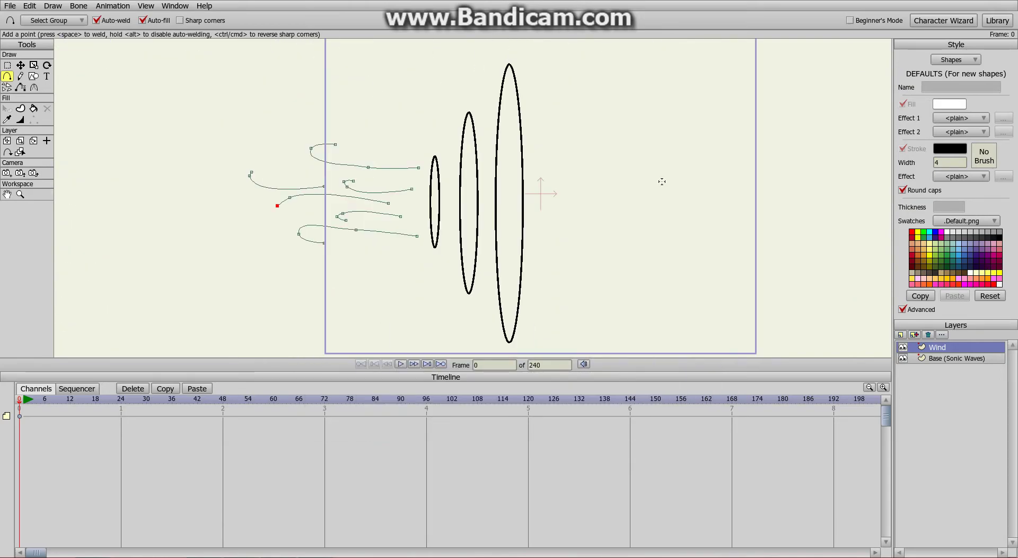
pyautogui.scroll(4, 659, 186)
pyautogui.scroll(-4, 203, 92)
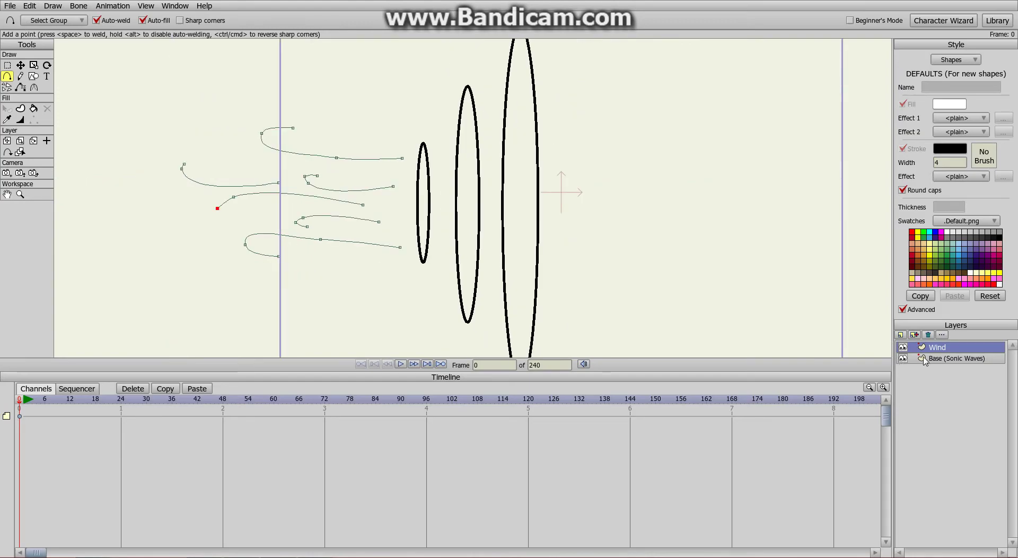
pyautogui.scroll(4, 510, 199)
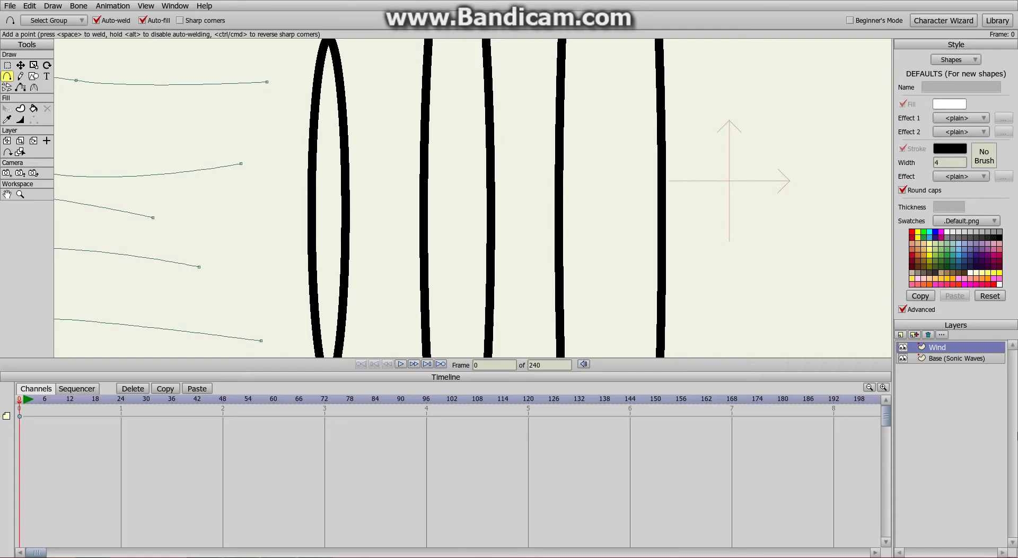
pyautogui.click(903, 358)
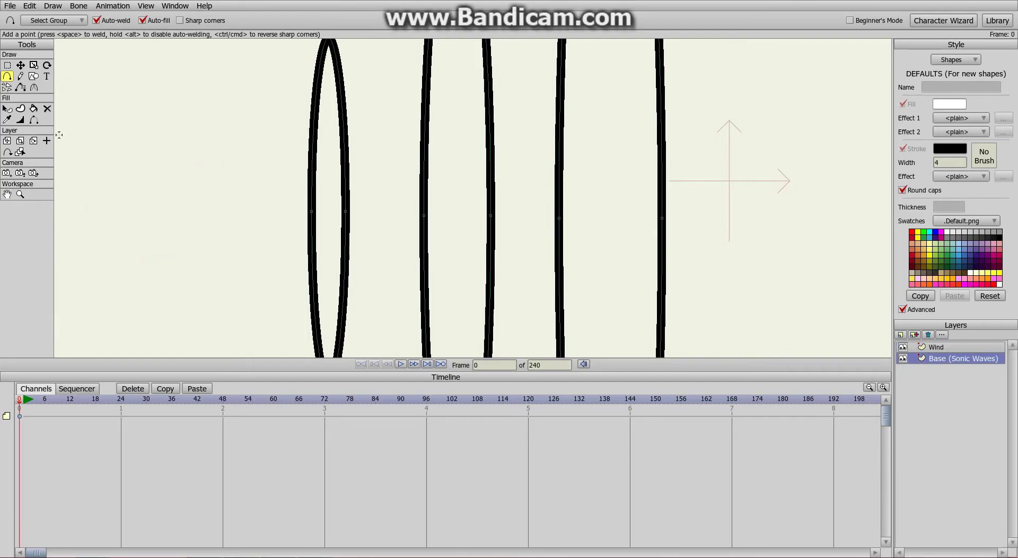
# Select the smallest ellipse's points, copy them, and paste a duplicate
pyautogui.click(34, 76)
pyautogui.scroll(-3, 259, 94)
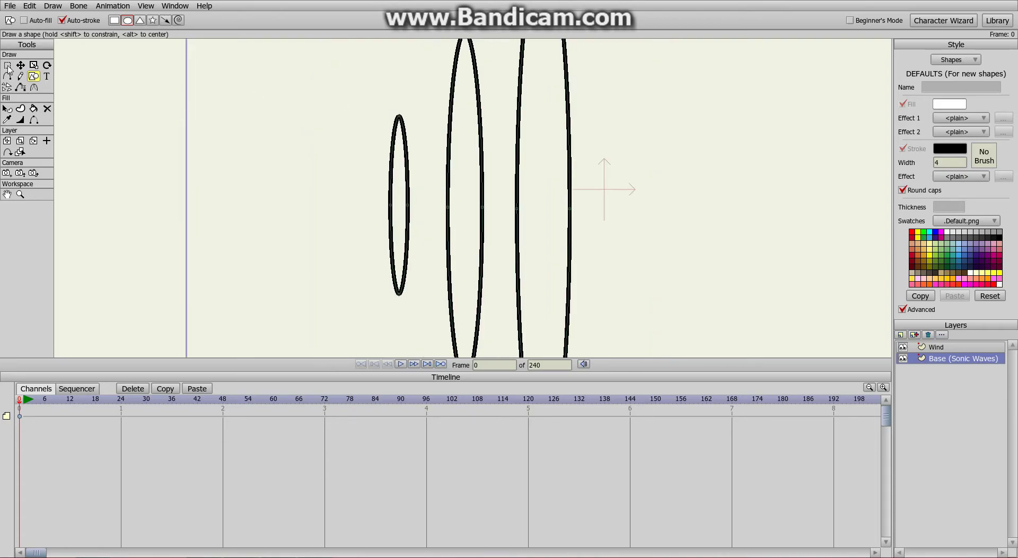
pyautogui.press('g')
pyautogui.moveTo(326, 92); pyautogui.dragTo(417, 290)
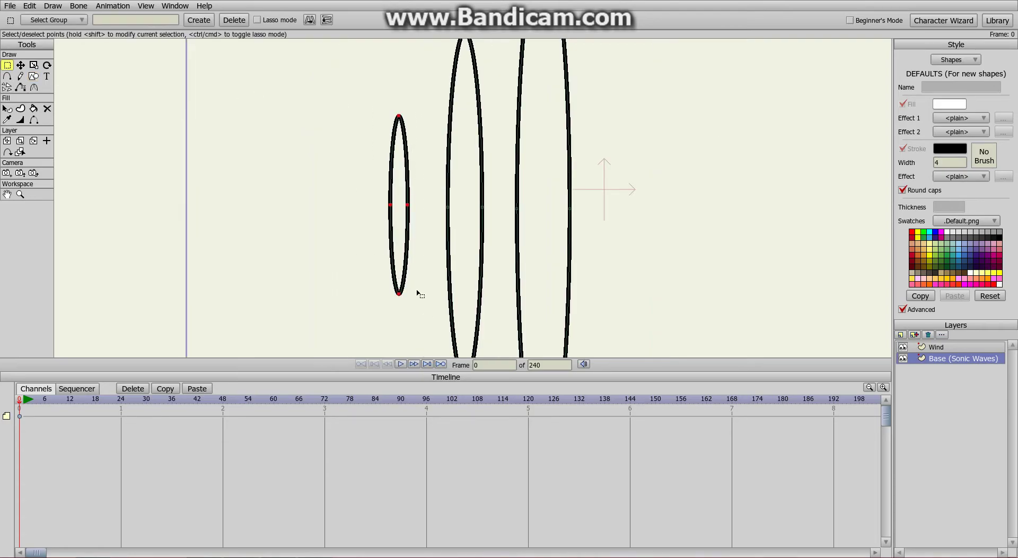
pyautogui.click(31, 6)
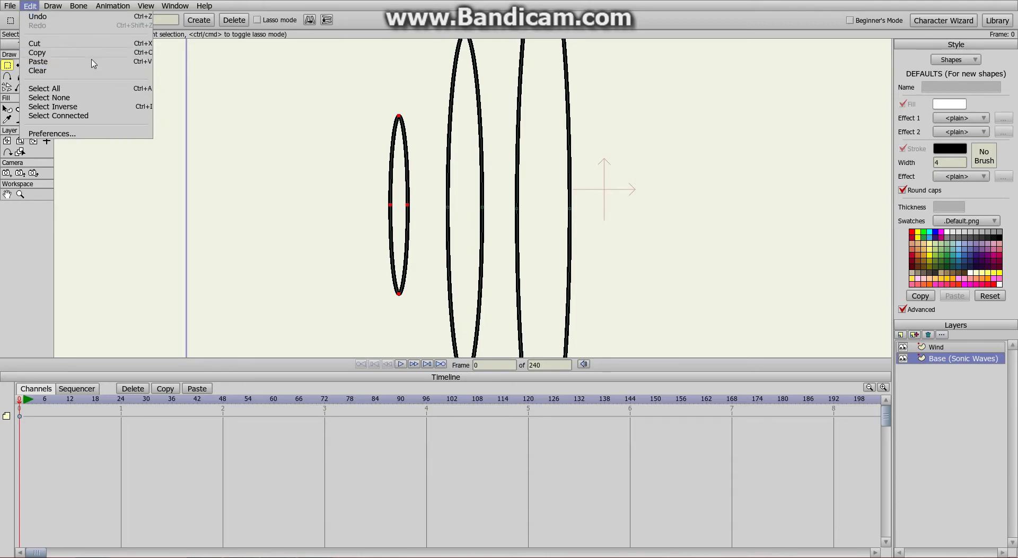
pyautogui.click(77, 52)
pyautogui.click(32, 6)
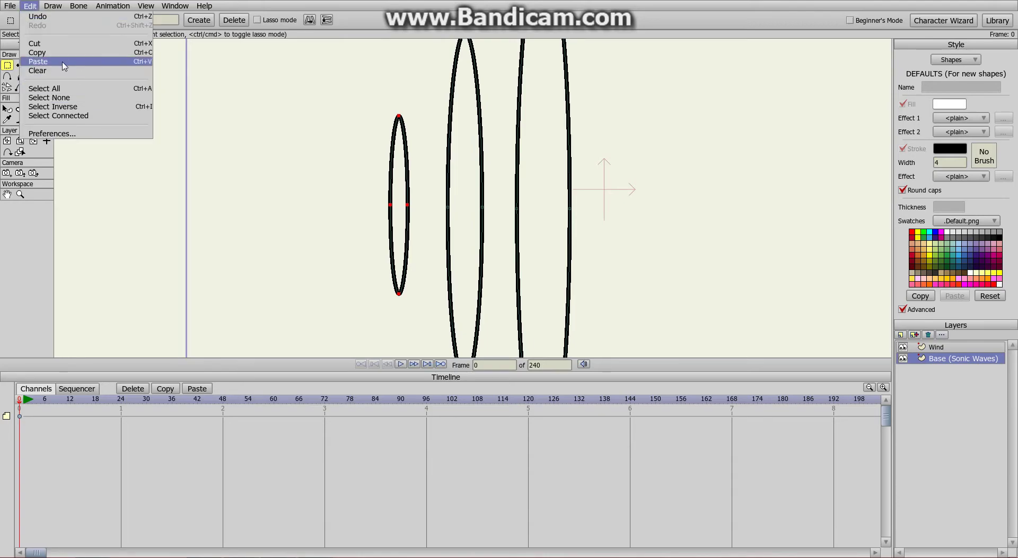
pyautogui.click(64, 62)
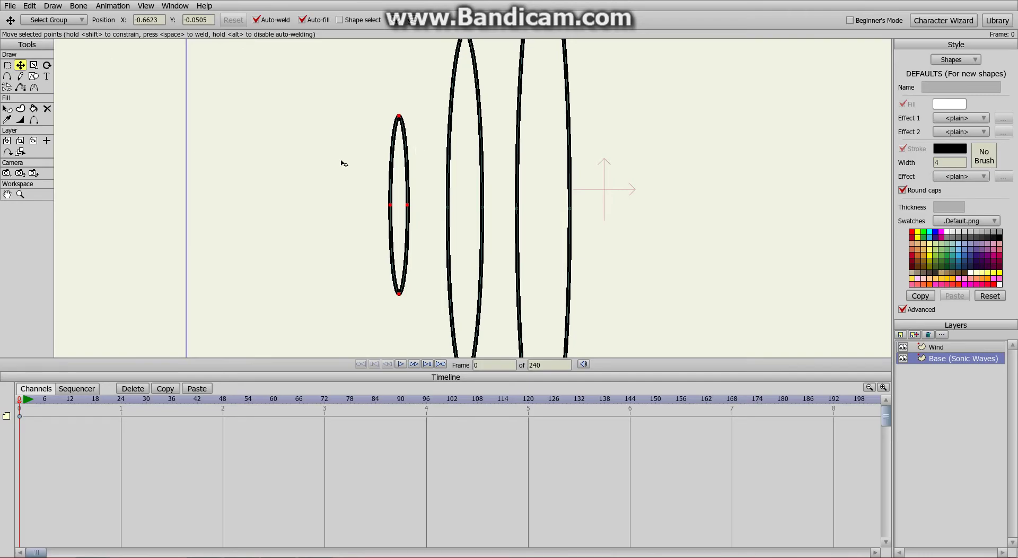
# Shrink the duplicate to about a quarter height and place it inside the original ellipse
pyautogui.moveTo(394, 179); pyautogui.dragTo(354, 181)
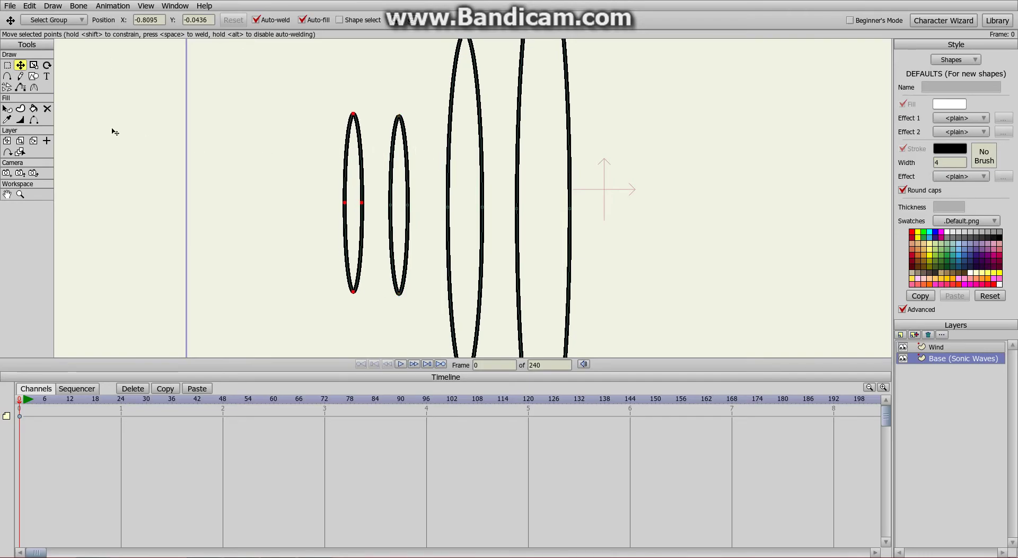
pyautogui.click(33, 65)
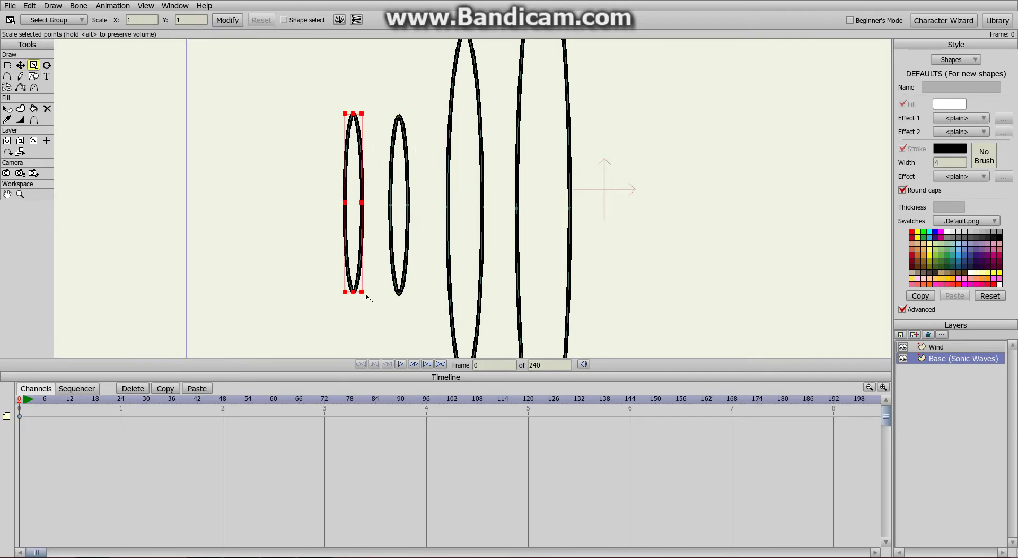
pyautogui.moveTo(326, 271); pyautogui.dragTo(355, 267)
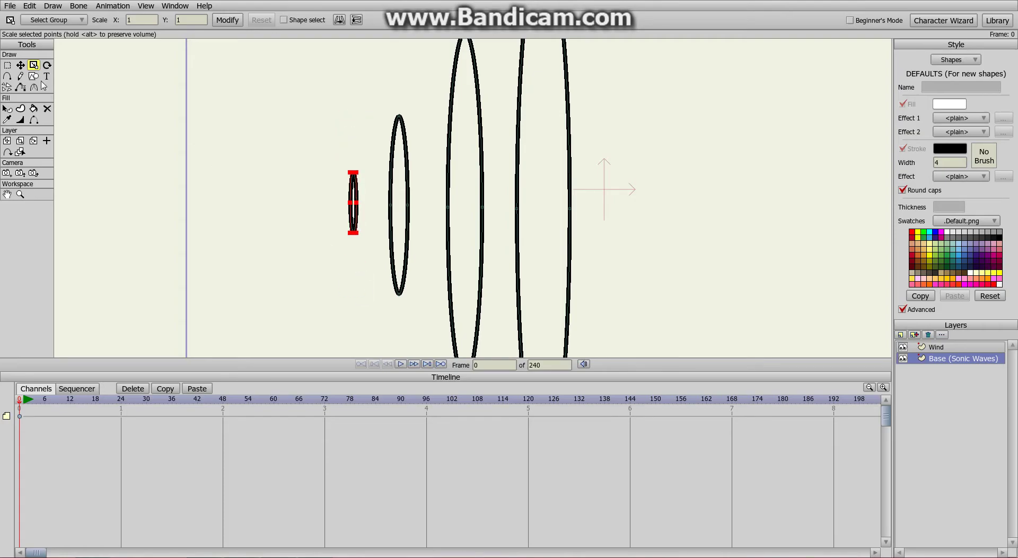
pyautogui.click(21, 64)
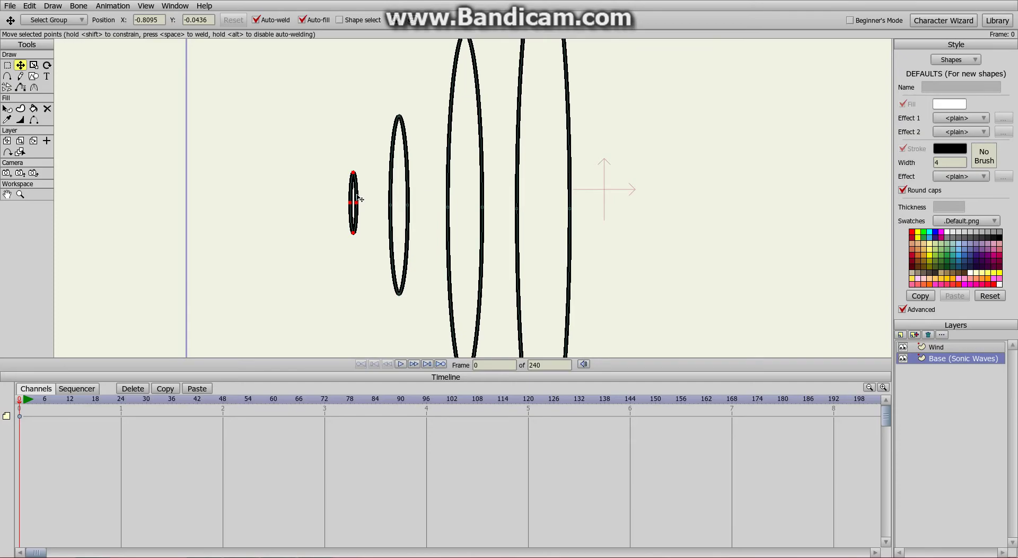
pyautogui.moveTo(355, 200); pyautogui.dragTo(404, 200)
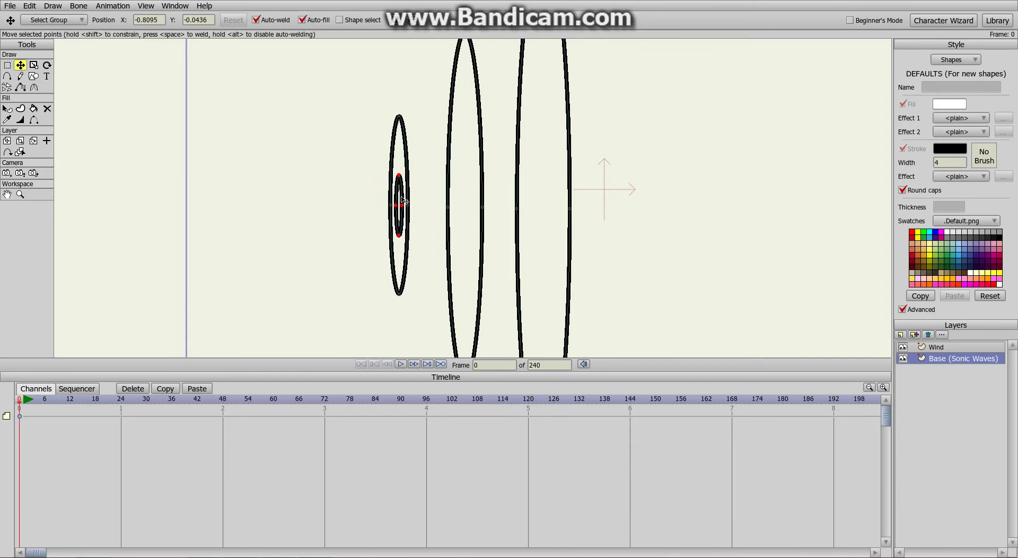
pyautogui.scroll(-1, 581, 234)
pyautogui.scroll(2, 581, 234)
pyautogui.click(582, 234)
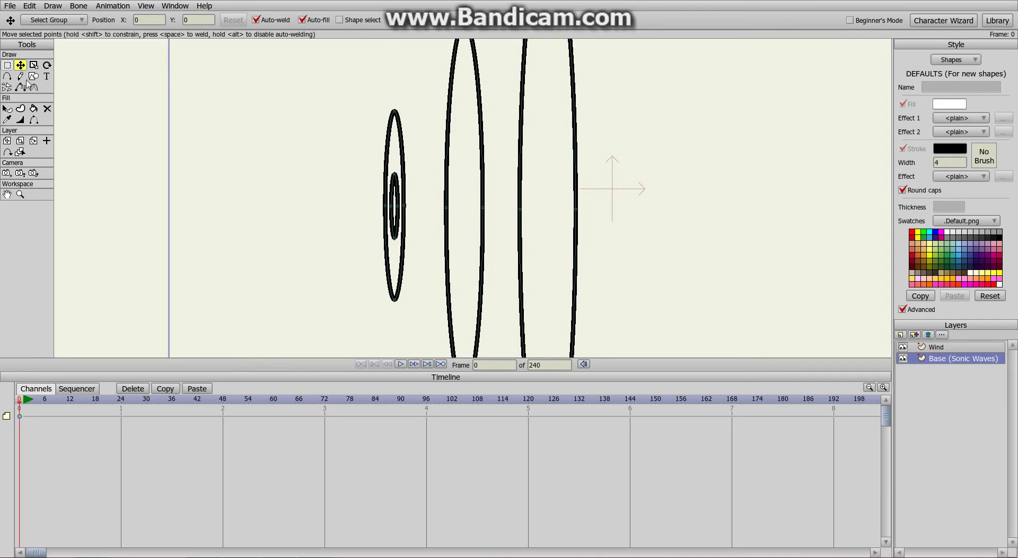
pyautogui.press('Home')
# Delete the two larger wave ellipses
pyautogui.click(9, 65)
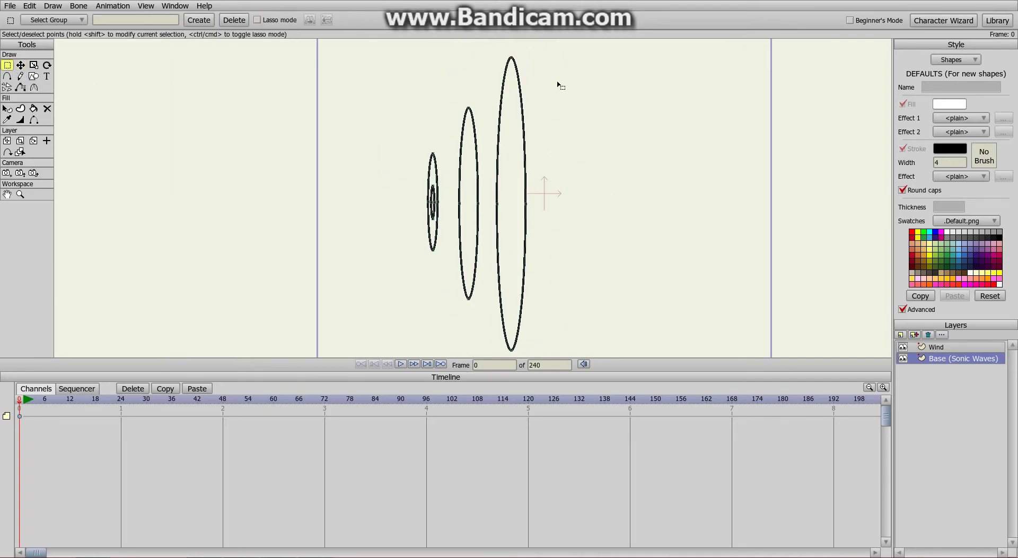
pyautogui.moveTo(441, 51); pyautogui.dragTo(575, 359)
pyautogui.press('Delete')
pyautogui.scroll(3, 440, 205)
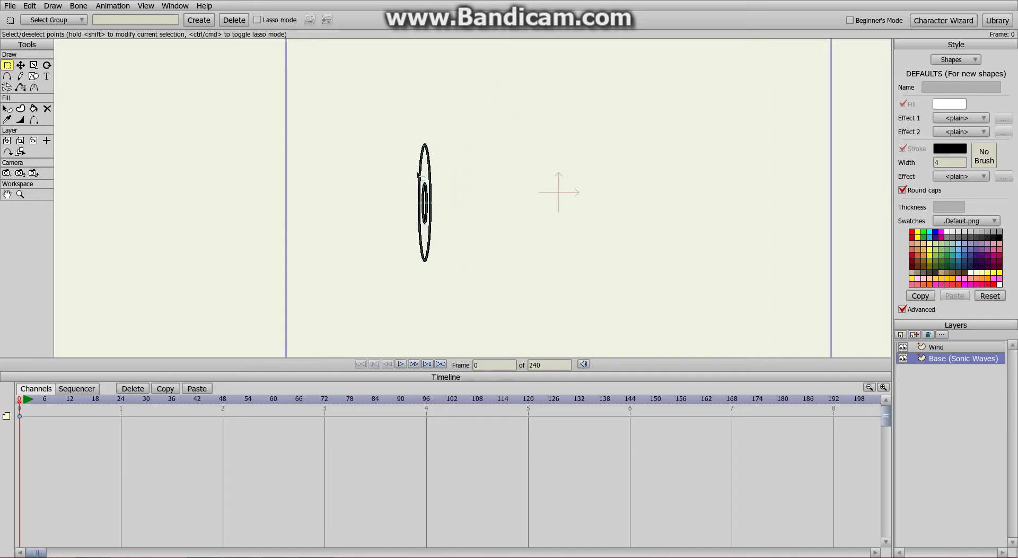
pyautogui.scroll(2, 401, 175)
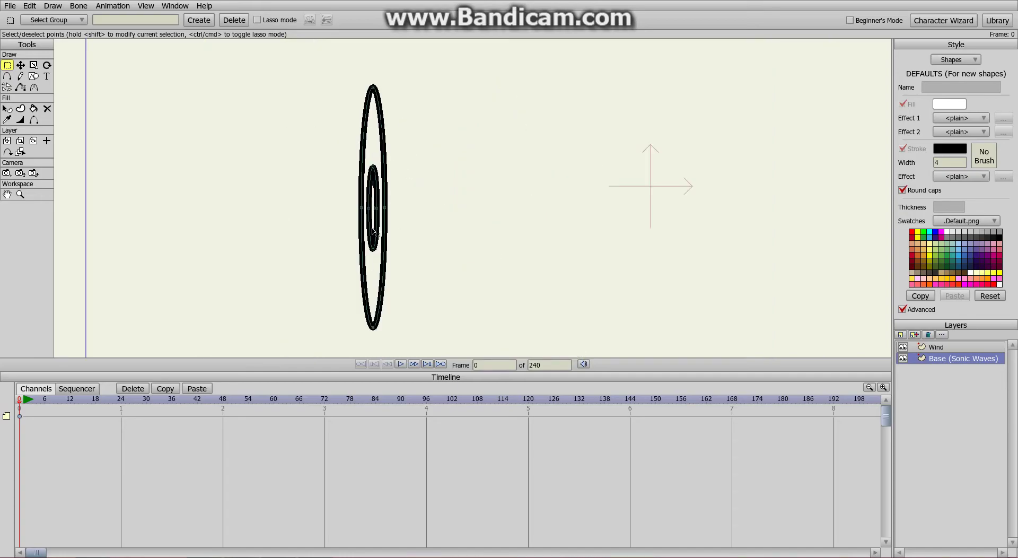
# Fill the nested ellipse pair as a white ring shape and check it in File > Preview
pyautogui.moveTo(326, 70); pyautogui.dragTo(435, 351)
pyautogui.click(20, 108)
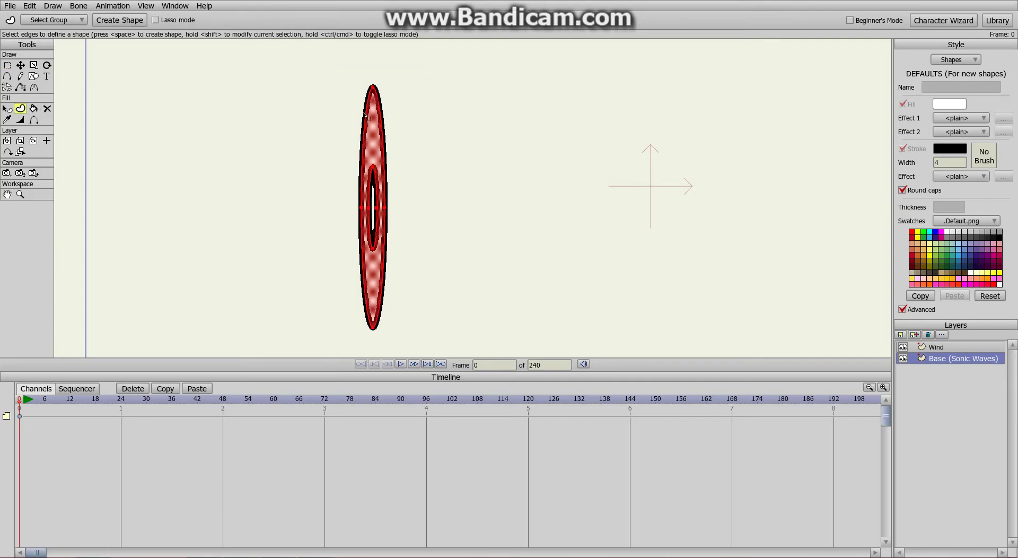
pyautogui.click(113, 21)
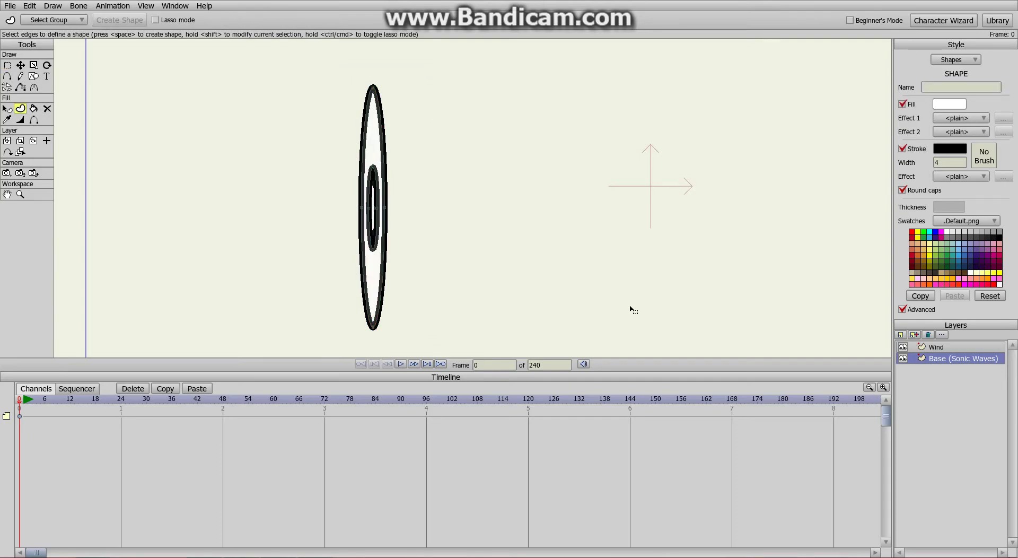
pyautogui.click(10, 7)
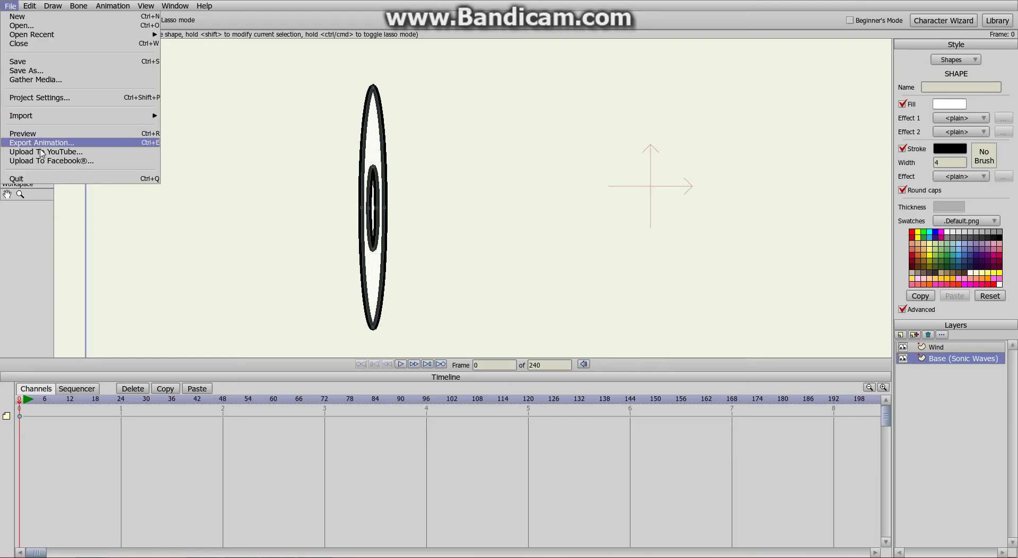
pyautogui.click(36, 135)
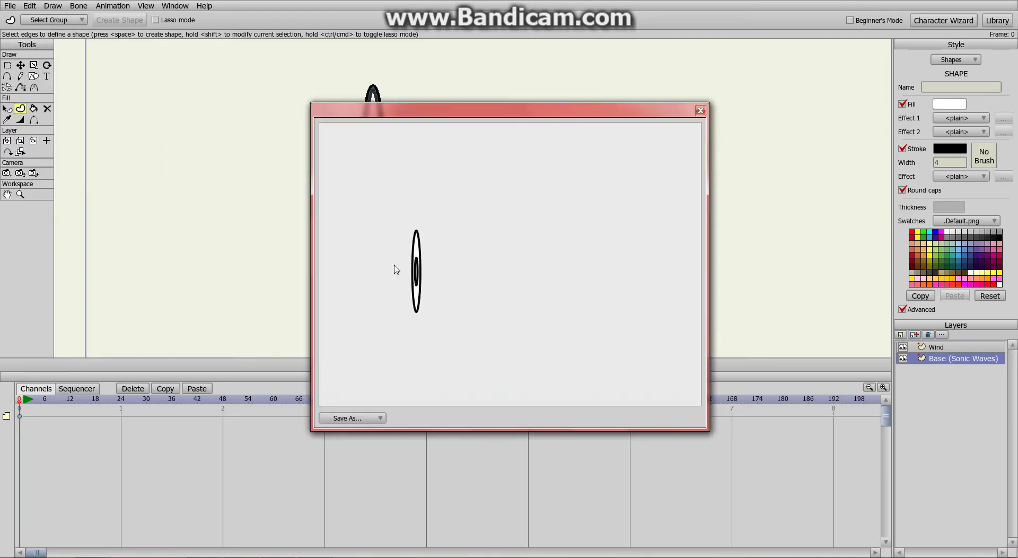
pyautogui.click(700, 111)
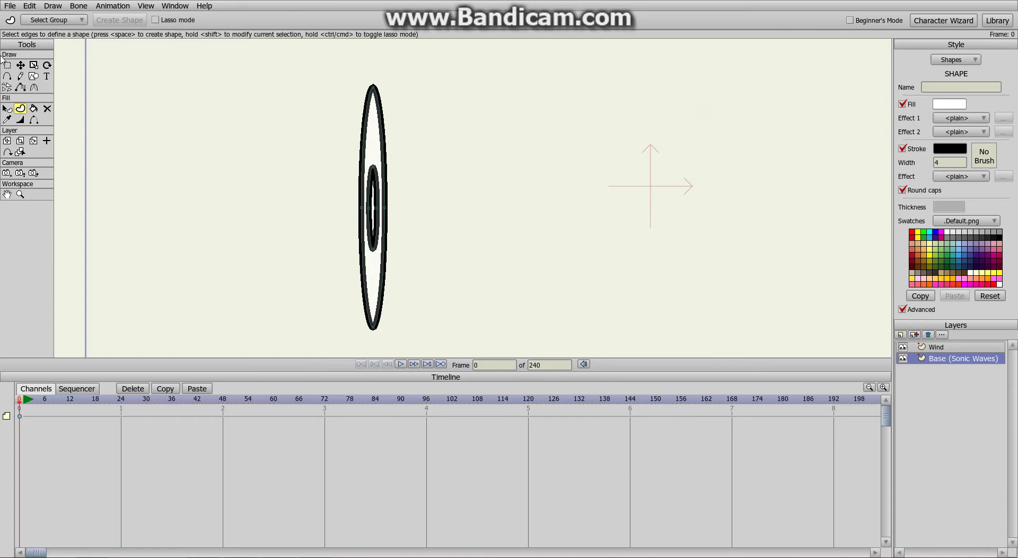
pyautogui.click(7, 65)
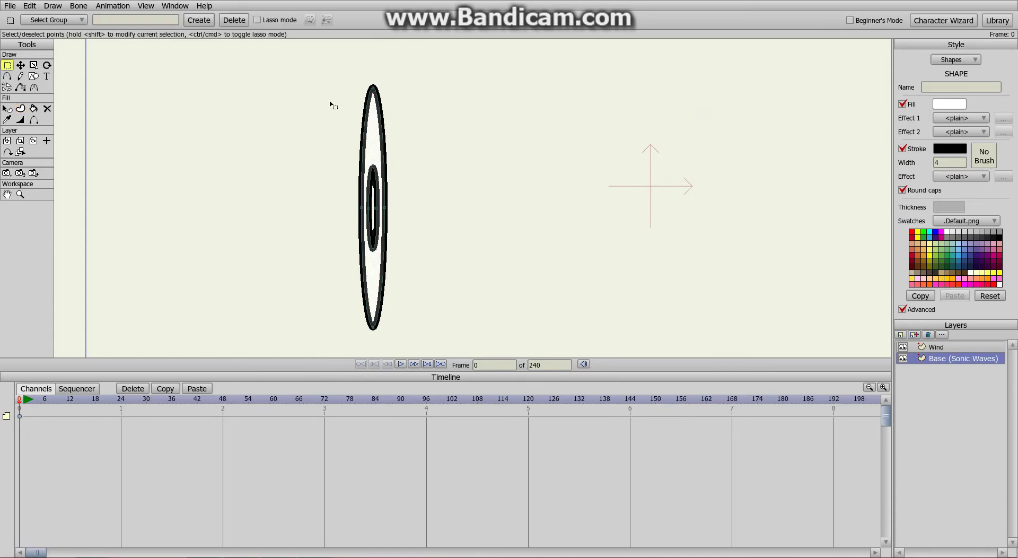
# Select the ring and thin both ellipse outlines to a 0.1252 line width
pyautogui.moveTo(322, 62); pyautogui.dragTo(422, 341)
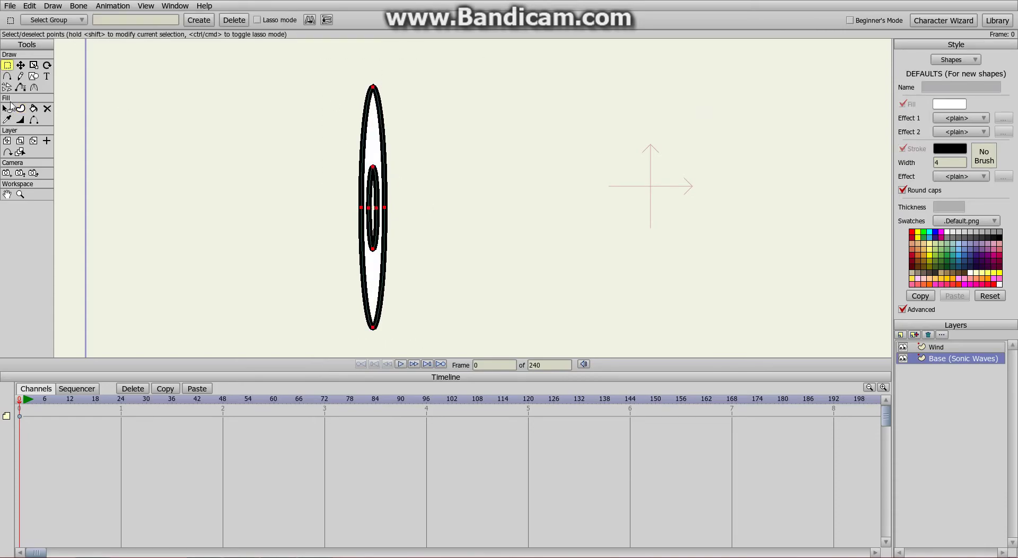
pyautogui.click(6, 108)
pyautogui.click(366, 146)
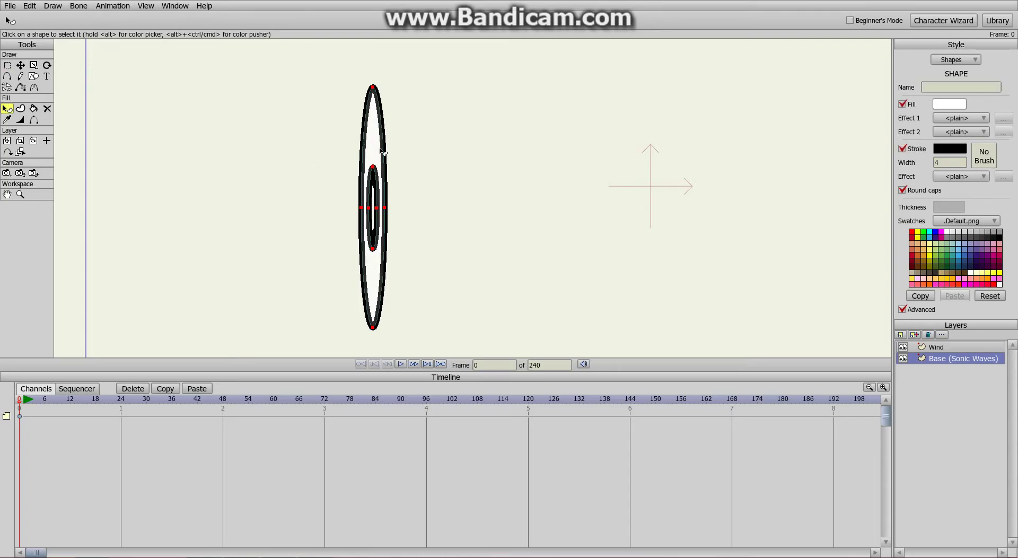
pyautogui.click(955, 121)
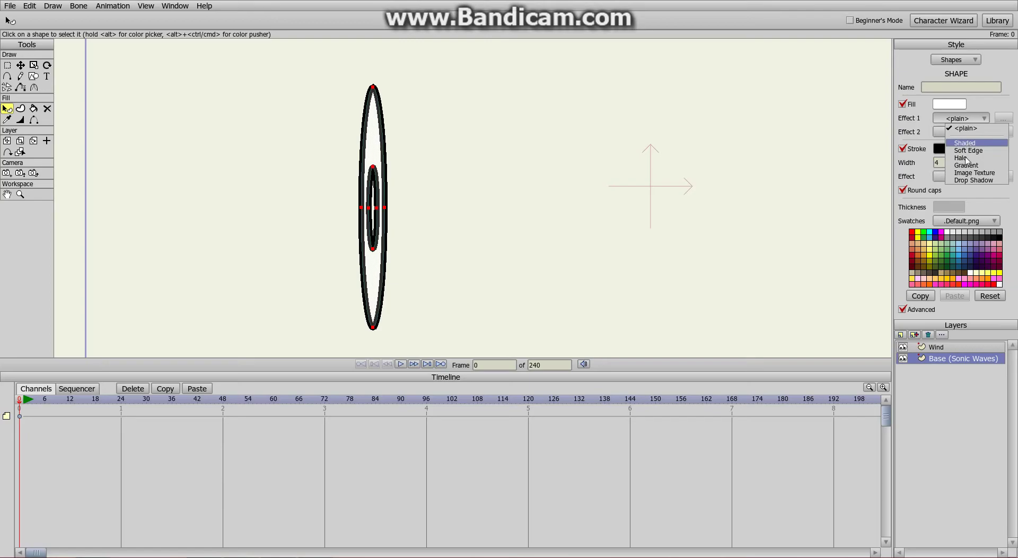
pyautogui.click(20, 119)
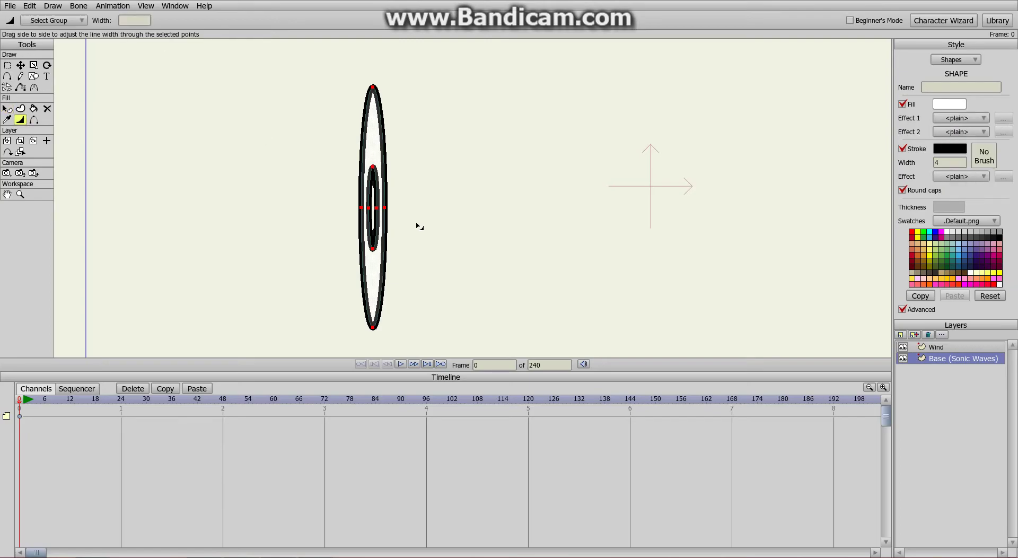
pyautogui.moveTo(375, 222); pyautogui.dragTo(351, 228)
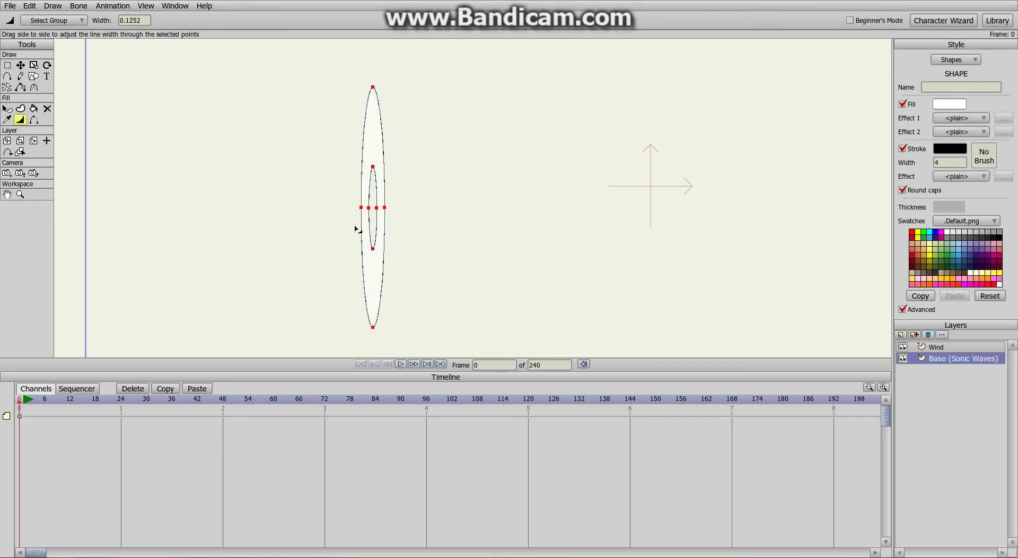
pyautogui.click(949, 119)
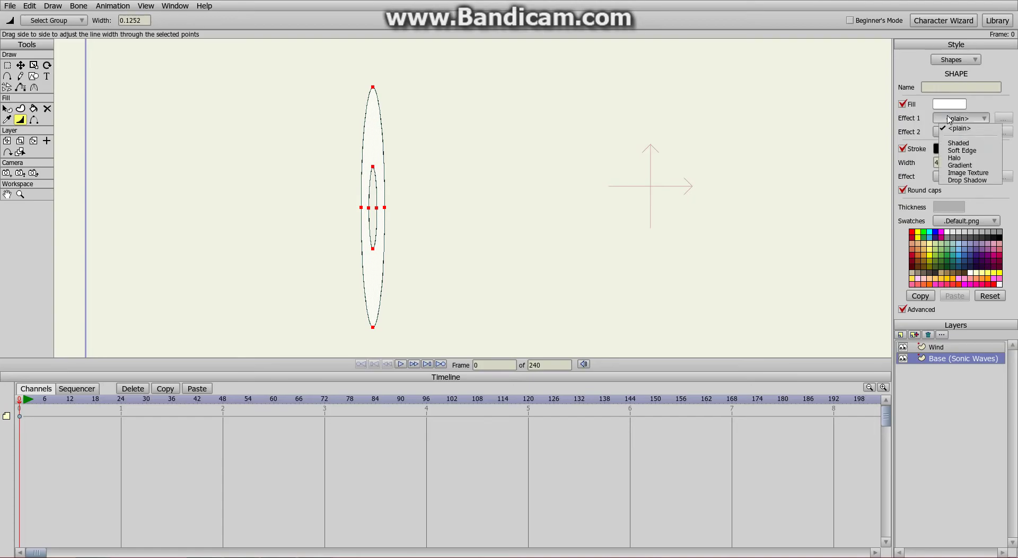
# Try the Shaded, Soft Edge and Halo fill effects on the ring, then choose Gradient
pyautogui.click(955, 143)
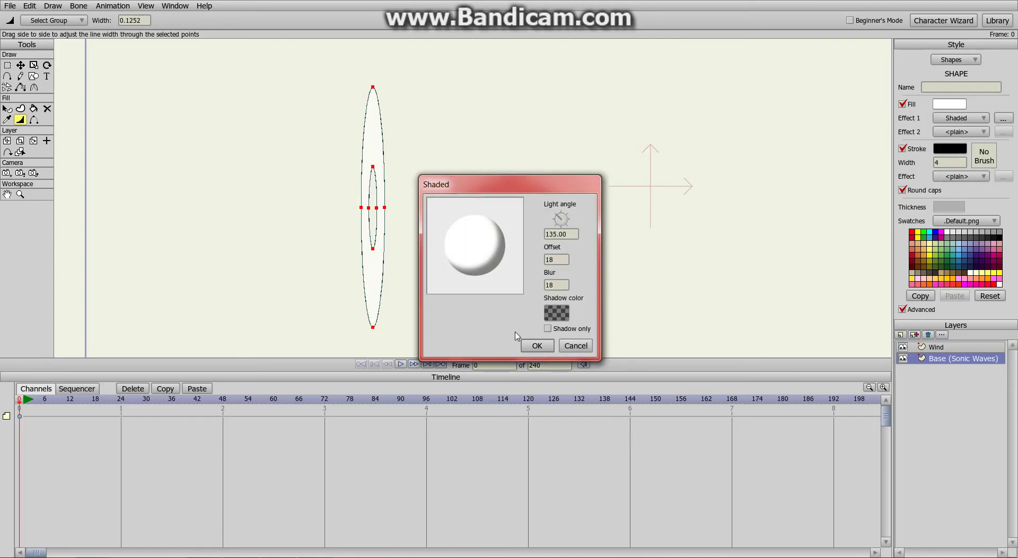
pyautogui.click(576, 346)
pyautogui.click(981, 120)
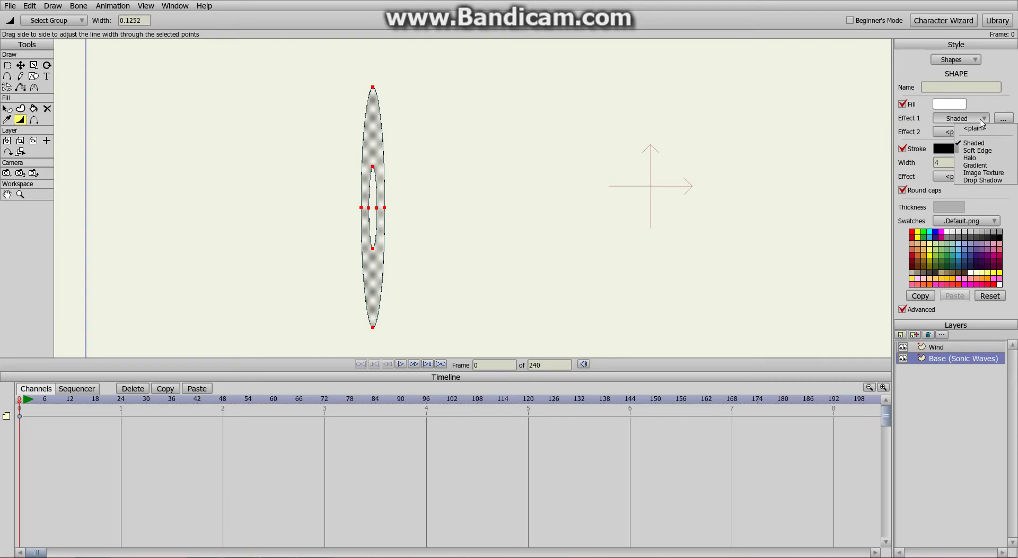
pyautogui.click(978, 151)
pyautogui.click(576, 332)
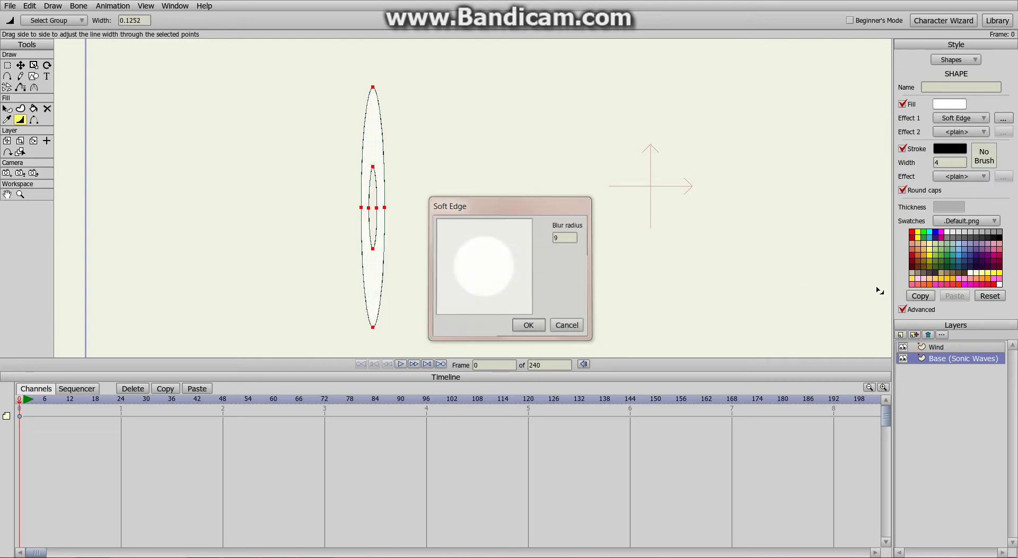
pyautogui.click(954, 119)
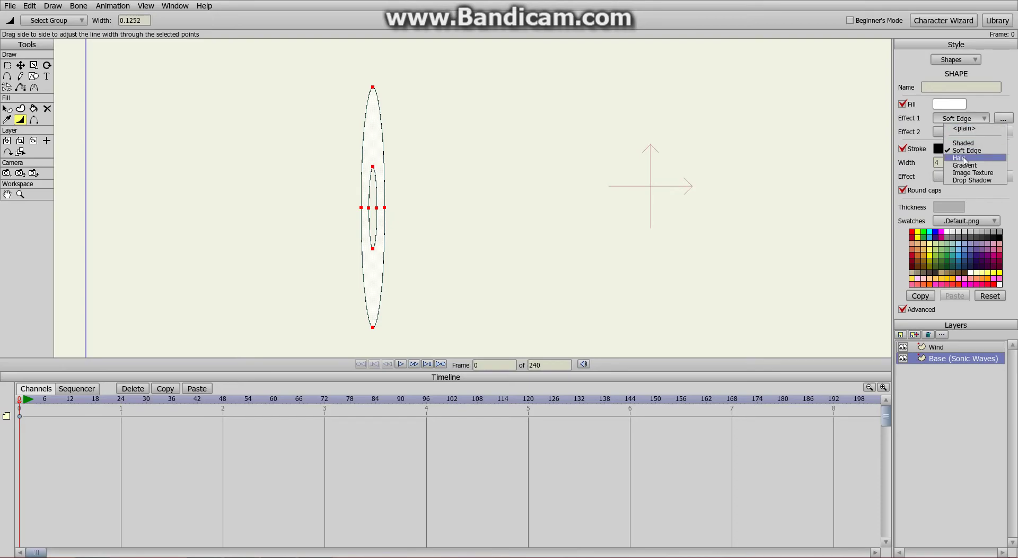
pyautogui.click(964, 159)
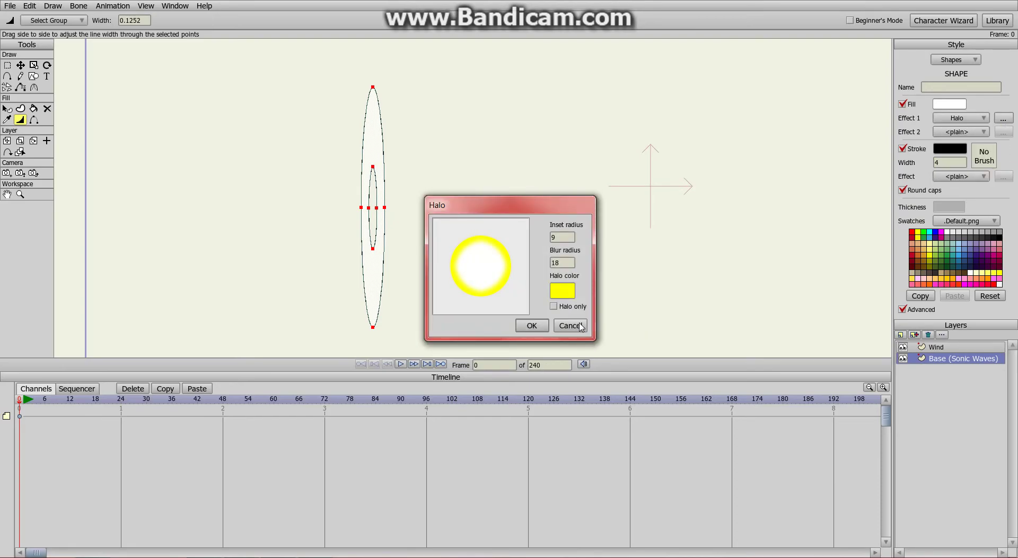
pyautogui.click(579, 325)
pyautogui.click(956, 118)
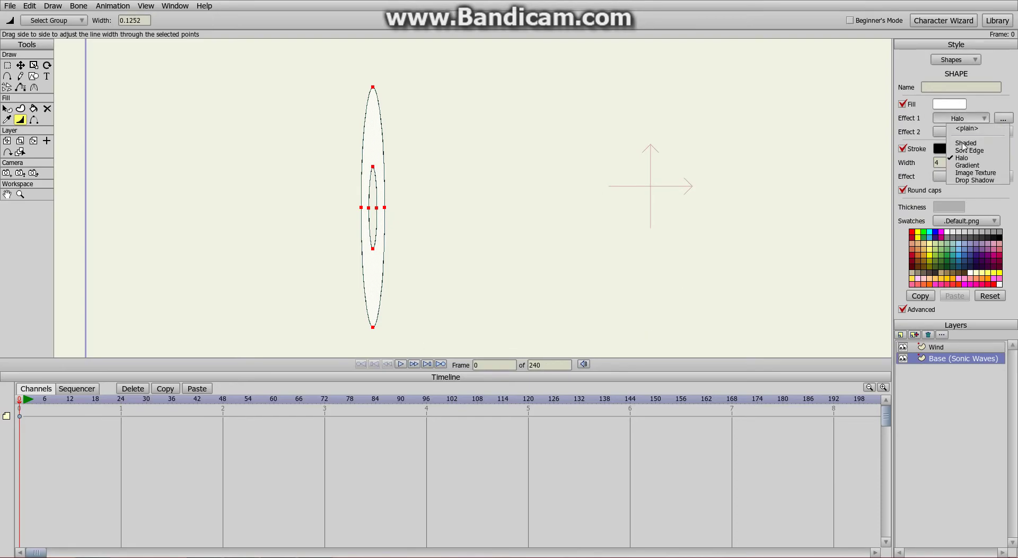
pyautogui.click(965, 169)
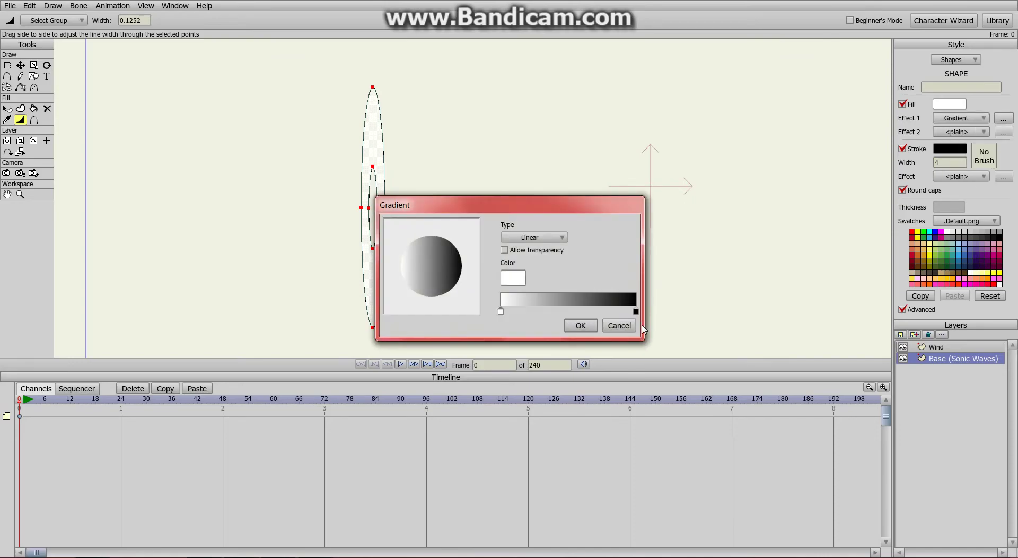
# Preview several gradient types, settle on Reflected and confirm it
pyautogui.click(556, 238)
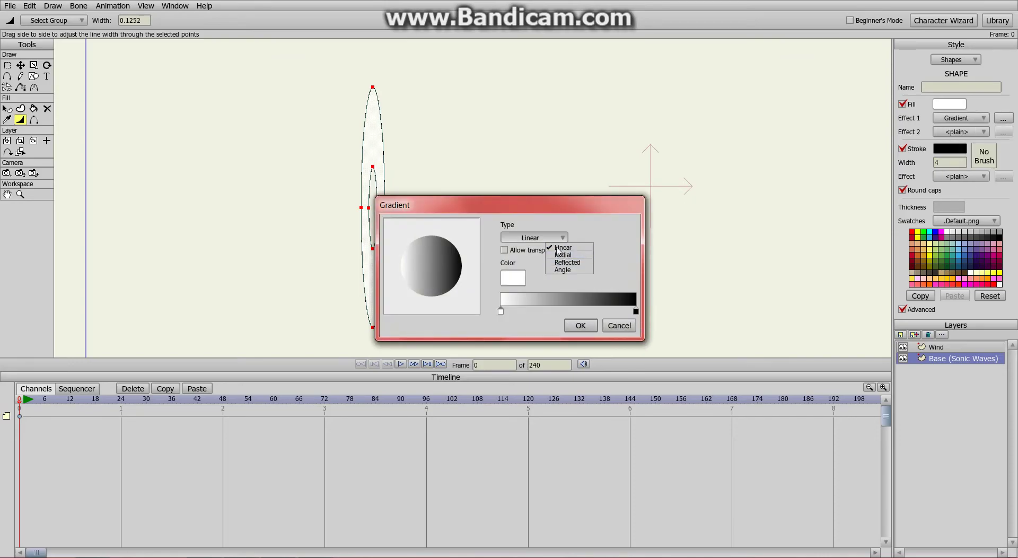
pyautogui.click(552, 253)
pyautogui.click(549, 239)
pyautogui.click(557, 262)
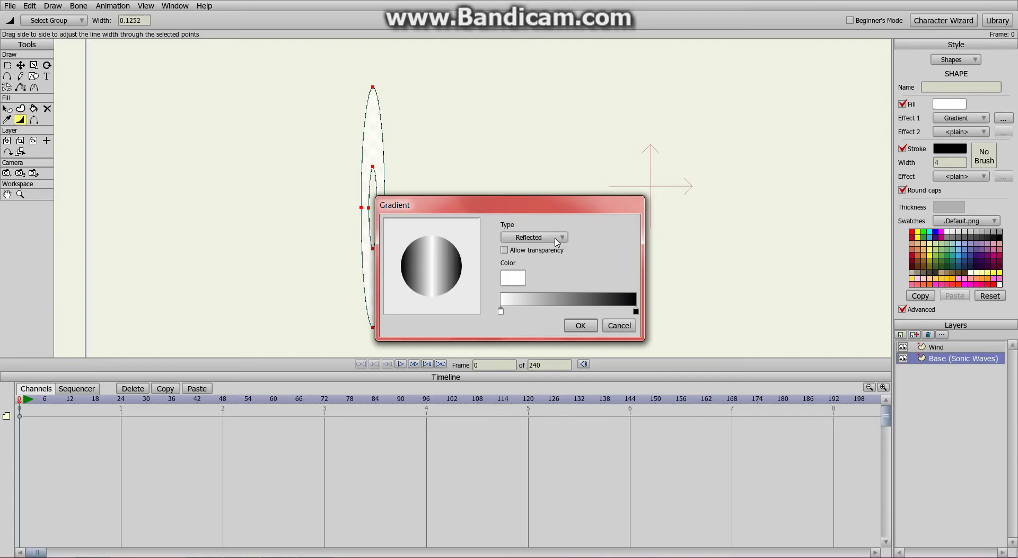
pyautogui.click(557, 239)
pyautogui.click(564, 270)
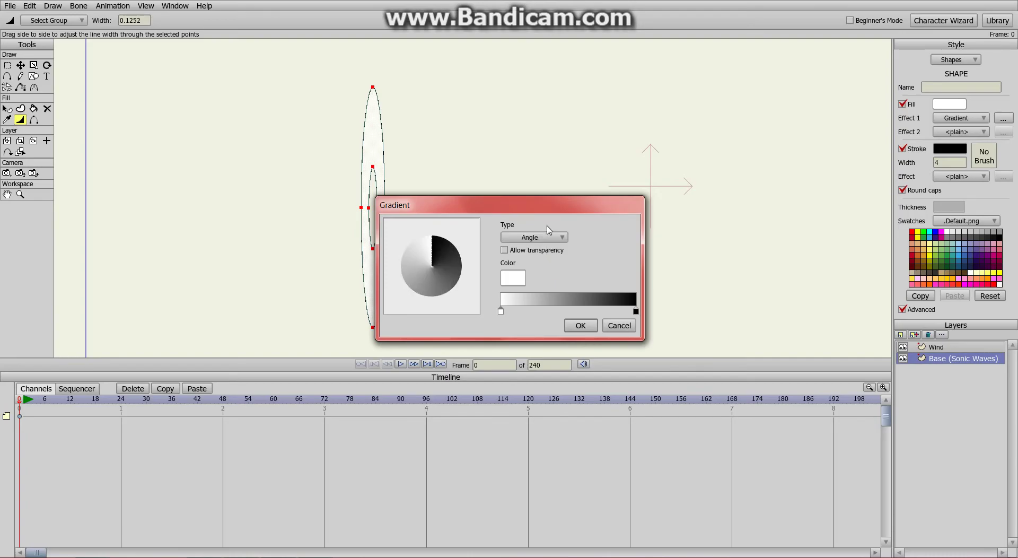
pyautogui.click(550, 242)
pyautogui.click(559, 268)
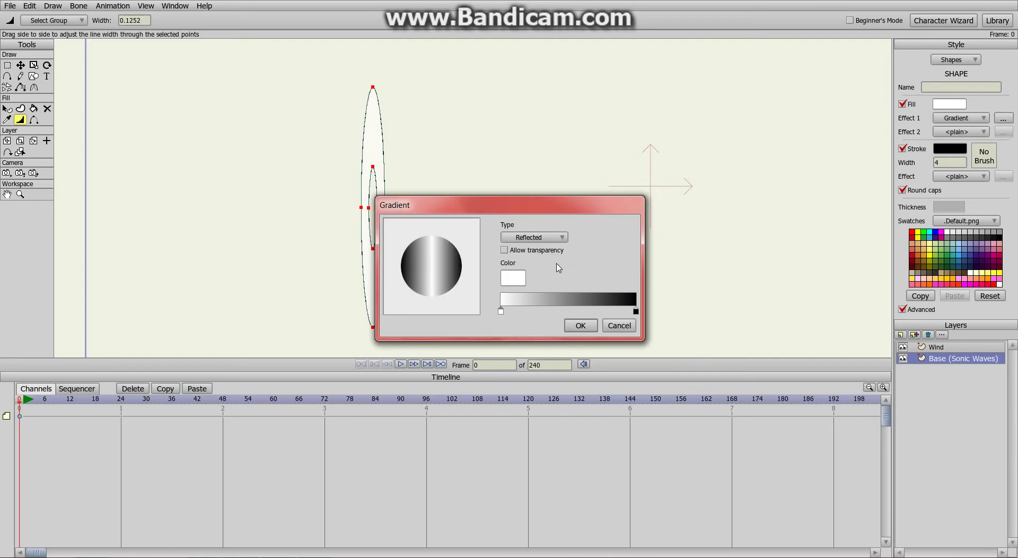
pyautogui.click(619, 330)
# Try a Drop Shadow and cancel it, then set the first effect to Soft Edge
pyautogui.click(967, 122)
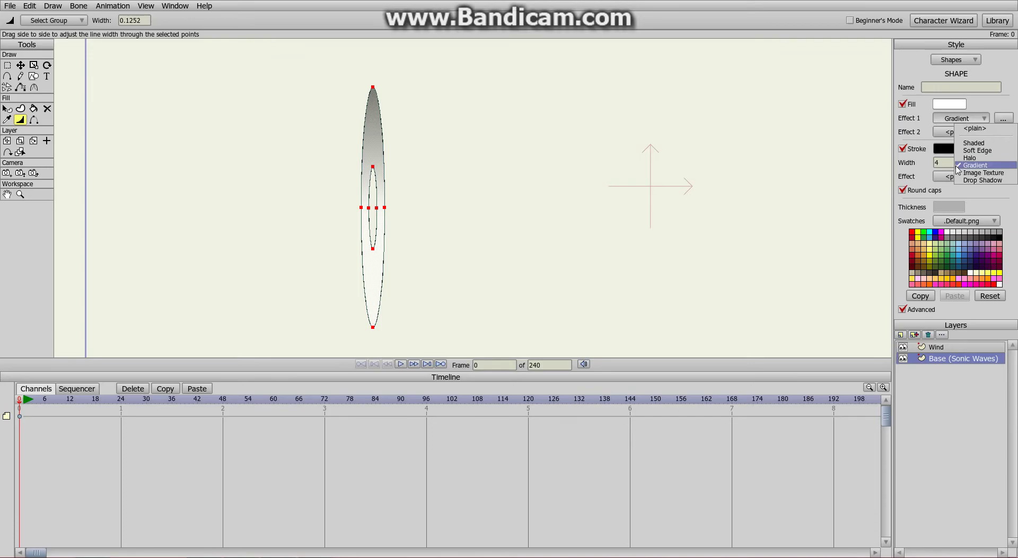
pyautogui.click(959, 182)
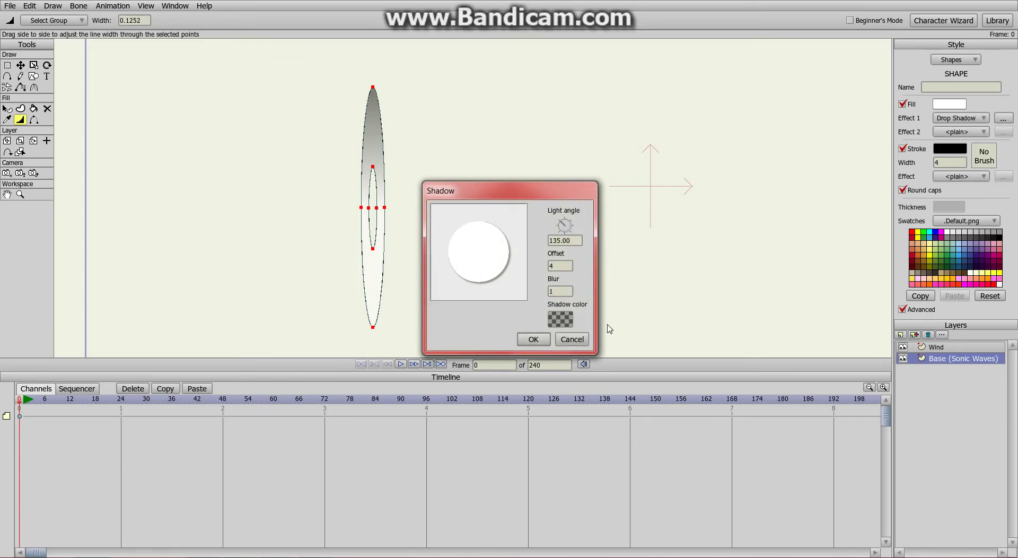
pyautogui.press('Return')
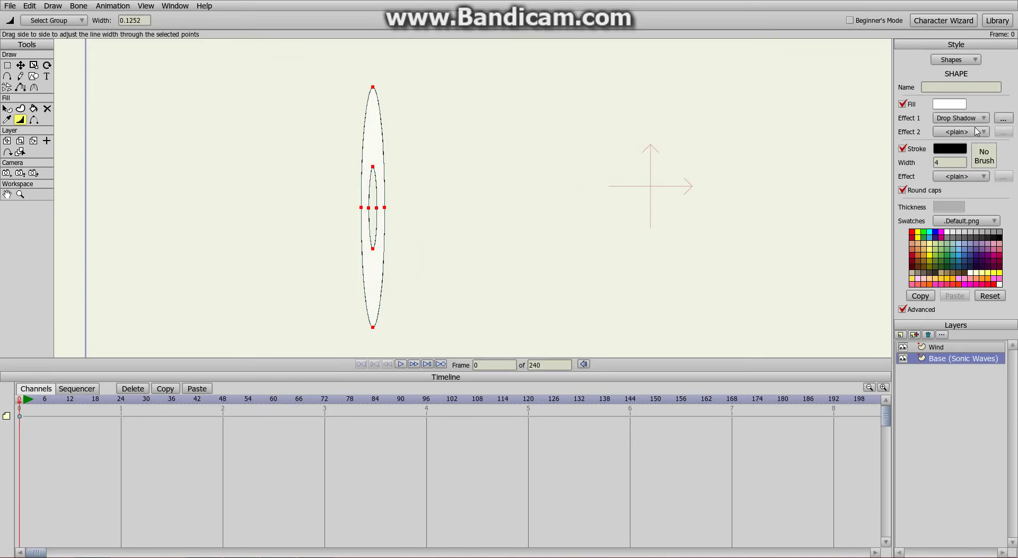
pyautogui.click(976, 119)
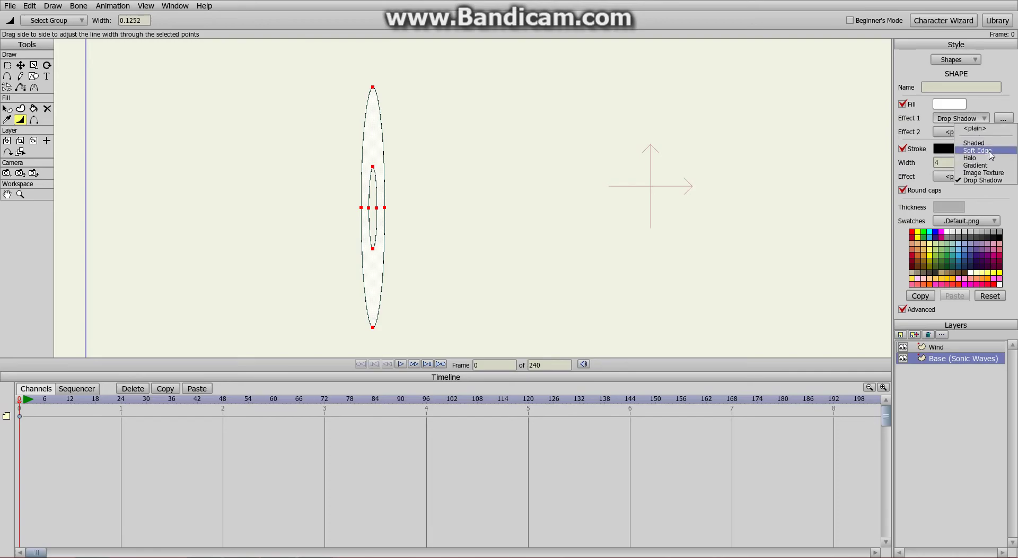
pyautogui.click(991, 152)
pyautogui.click(529, 324)
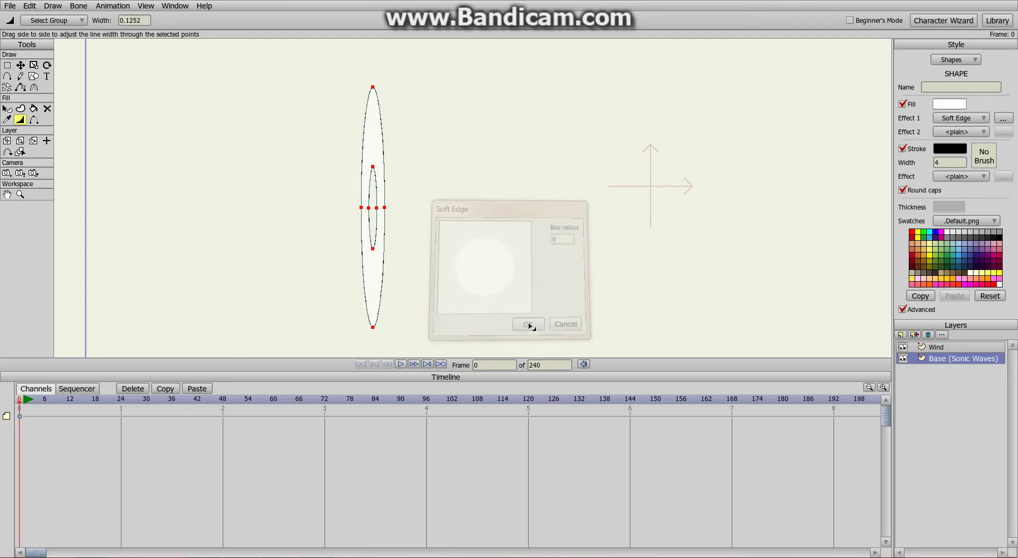
# Keep Soft Edge as the ring's first effect and add Gradient as the second
pyautogui.click(7, 108)
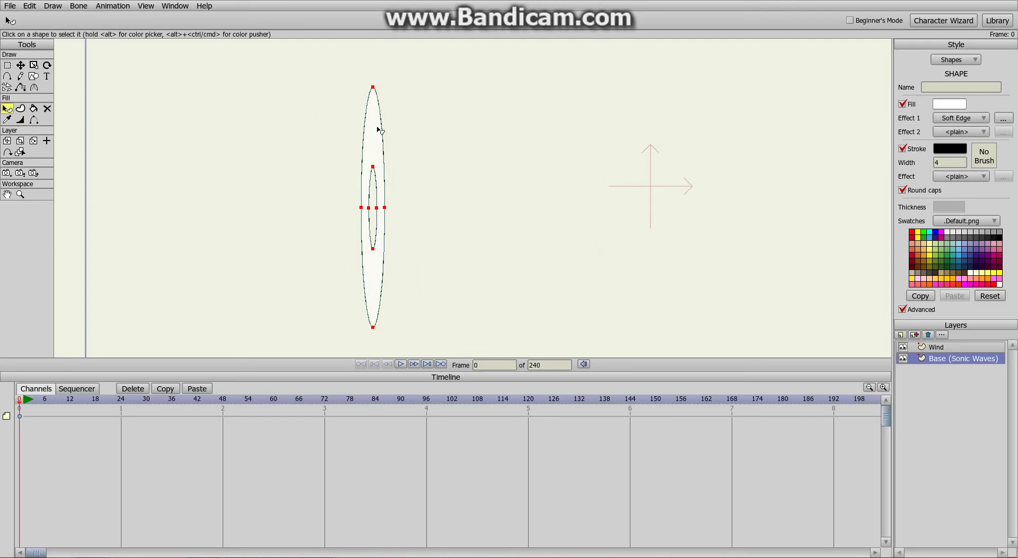
pyautogui.click(984, 122)
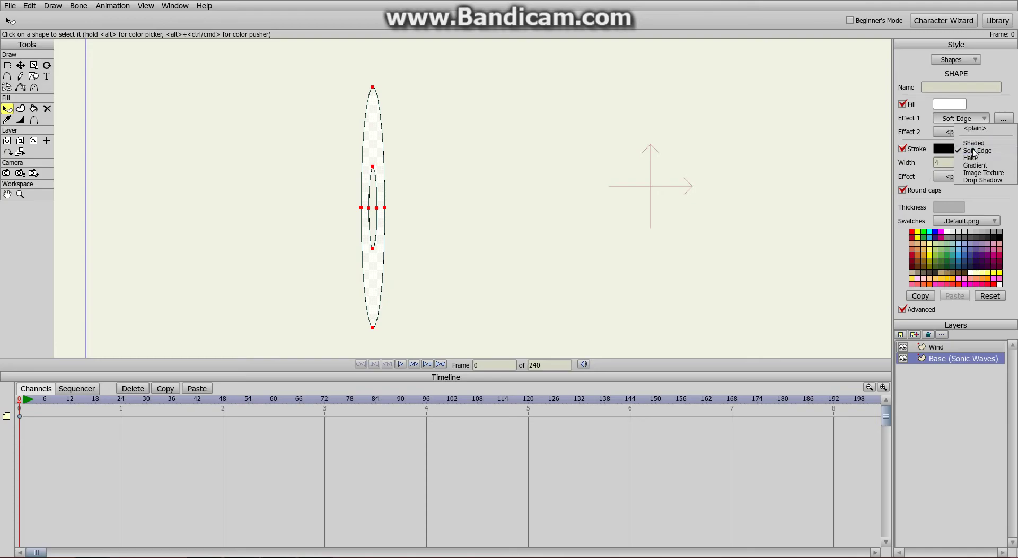
pyautogui.click(973, 151)
pyautogui.click(957, 133)
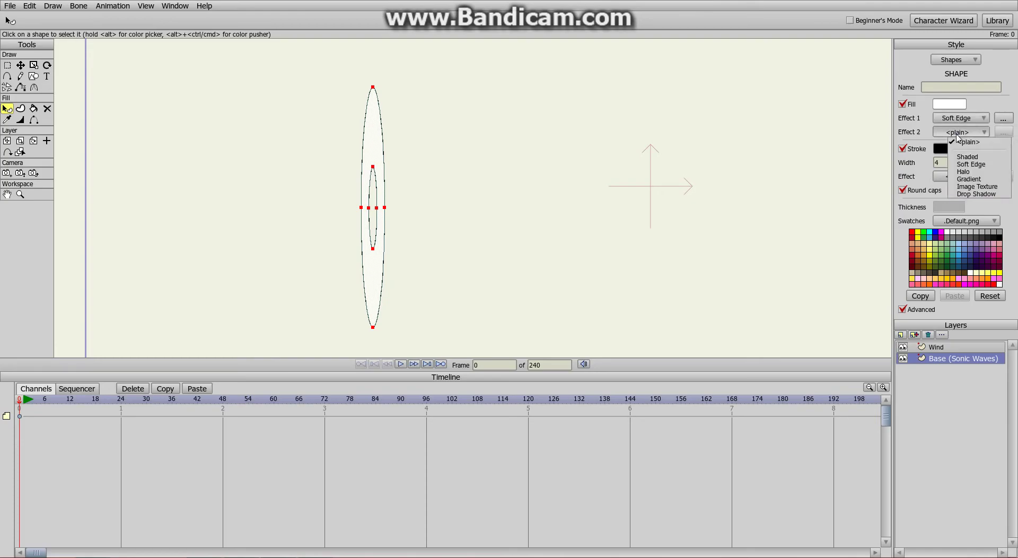
pyautogui.click(969, 180)
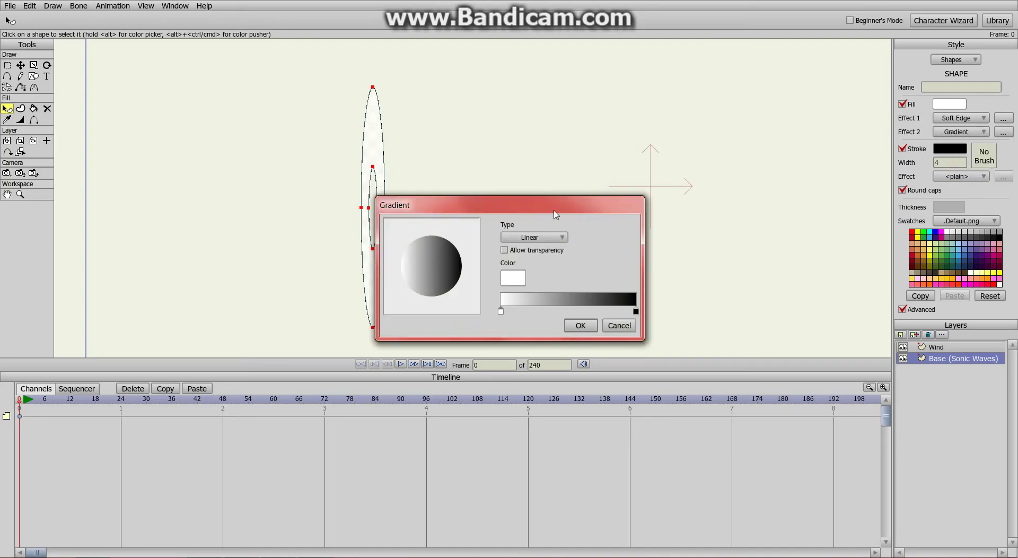
# Make the gradient Reflected and turn its black stop fully transparent
pyautogui.click(547, 238)
pyautogui.click(567, 263)
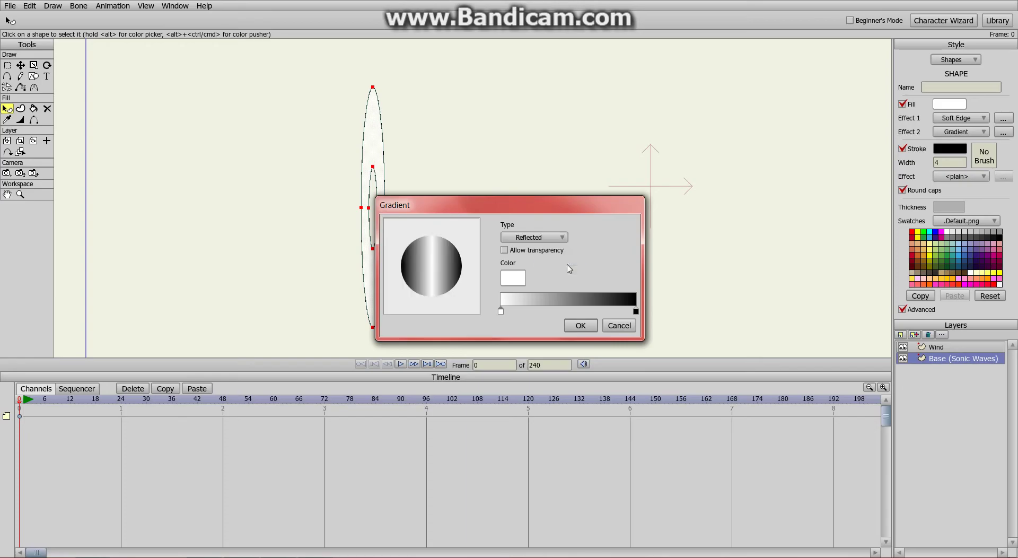
pyautogui.click(514, 278)
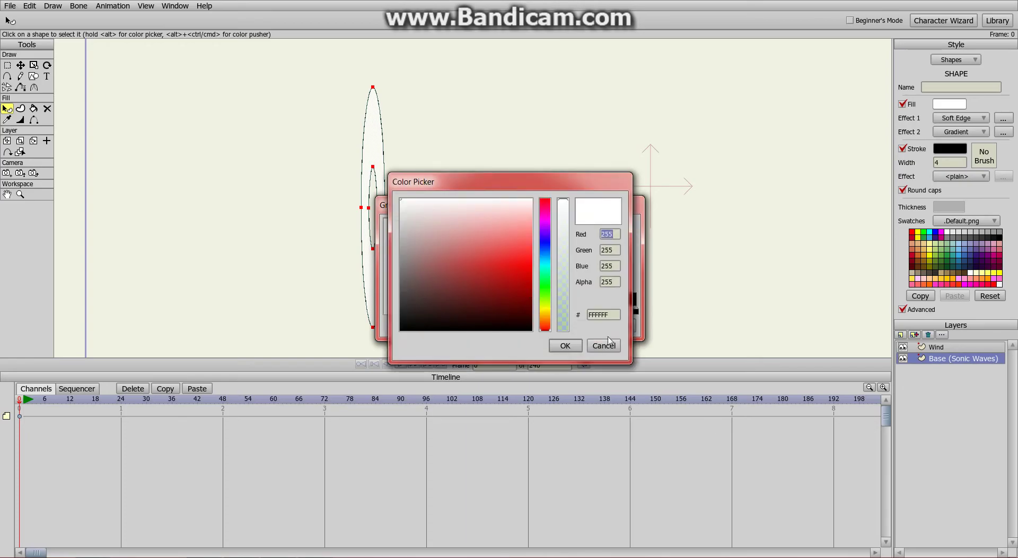
pyautogui.click(611, 345)
pyautogui.click(636, 312)
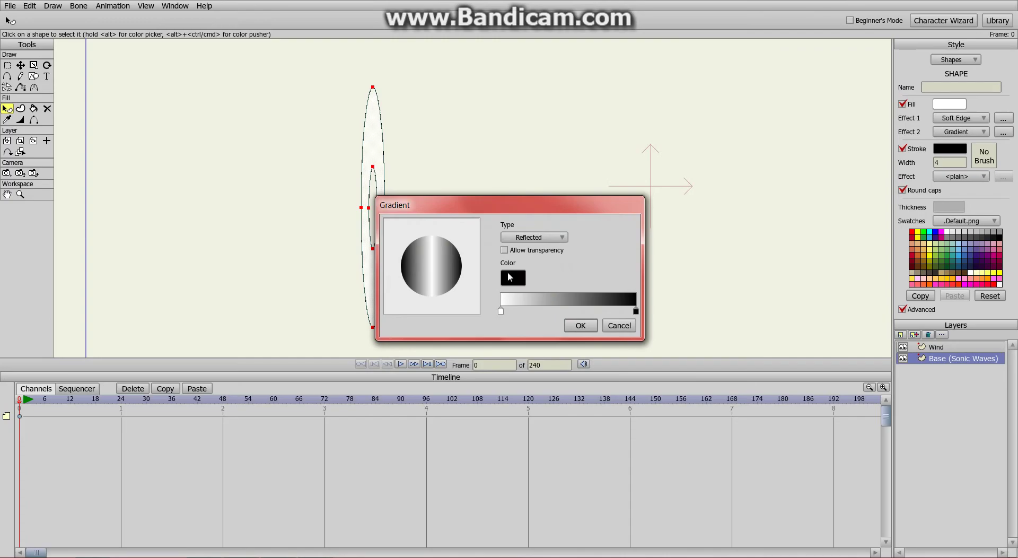
pyautogui.click(507, 272)
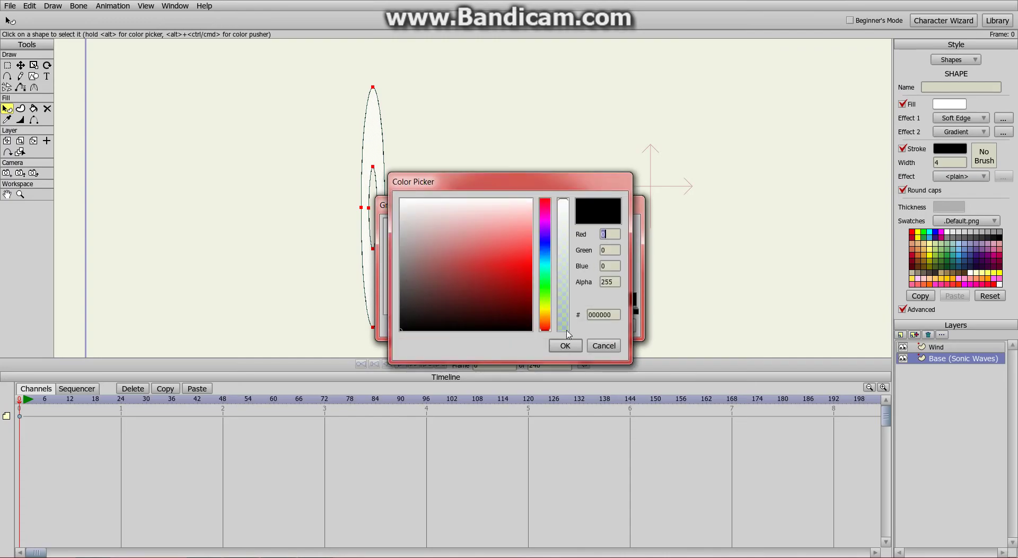
pyautogui.click(567, 331)
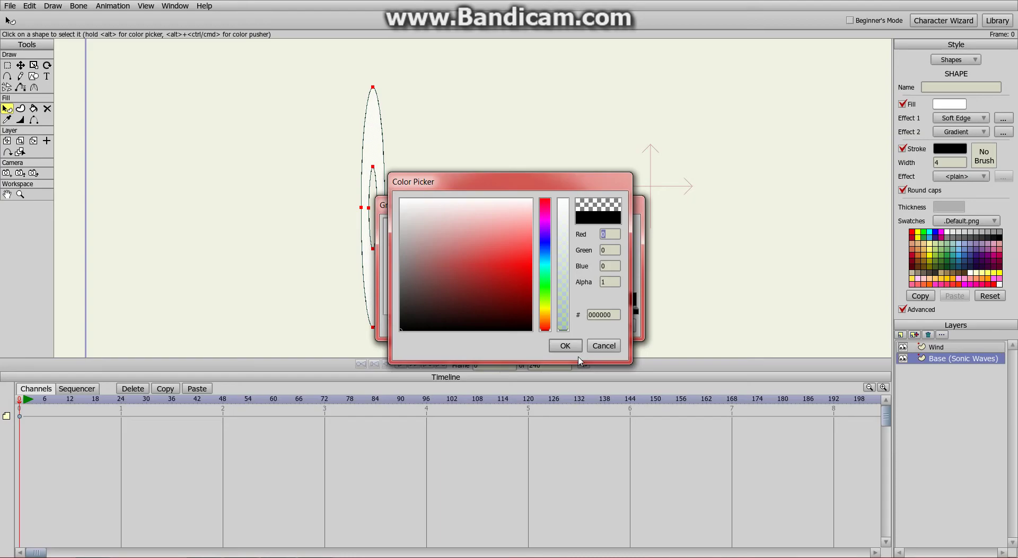
pyautogui.click(578, 347)
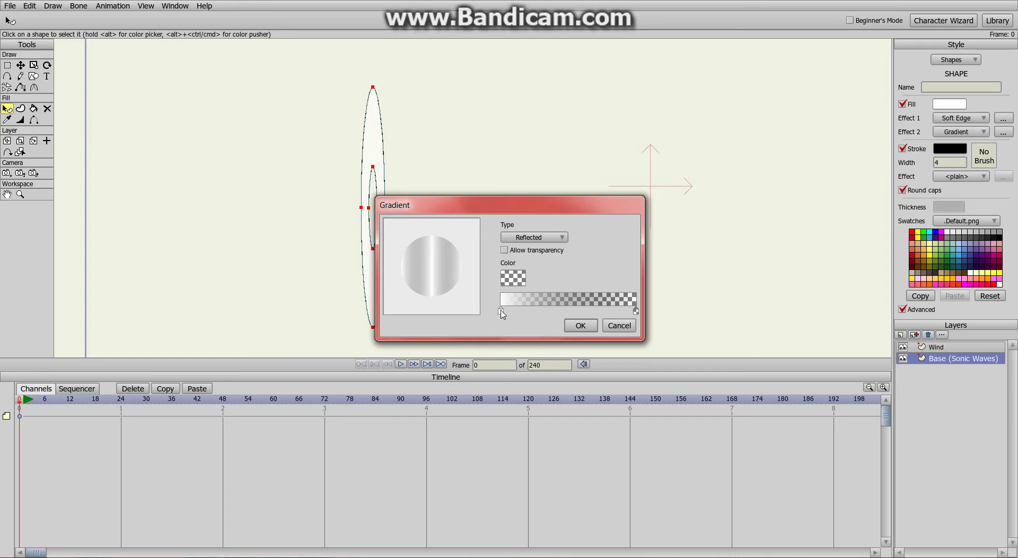
# Arrange the white and transparent gradient stops along the bar and apply the gradient
pyautogui.moveTo(502, 312); pyautogui.dragTo(563, 312)
pyautogui.moveTo(636, 312); pyautogui.dragTo(466, 314)
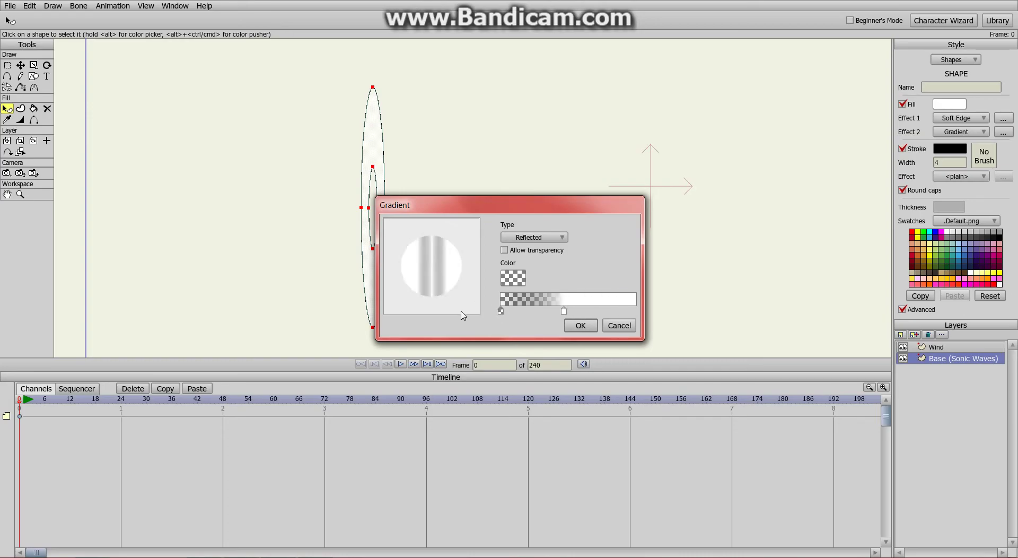
pyautogui.moveTo(564, 312); pyautogui.dragTo(676, 313)
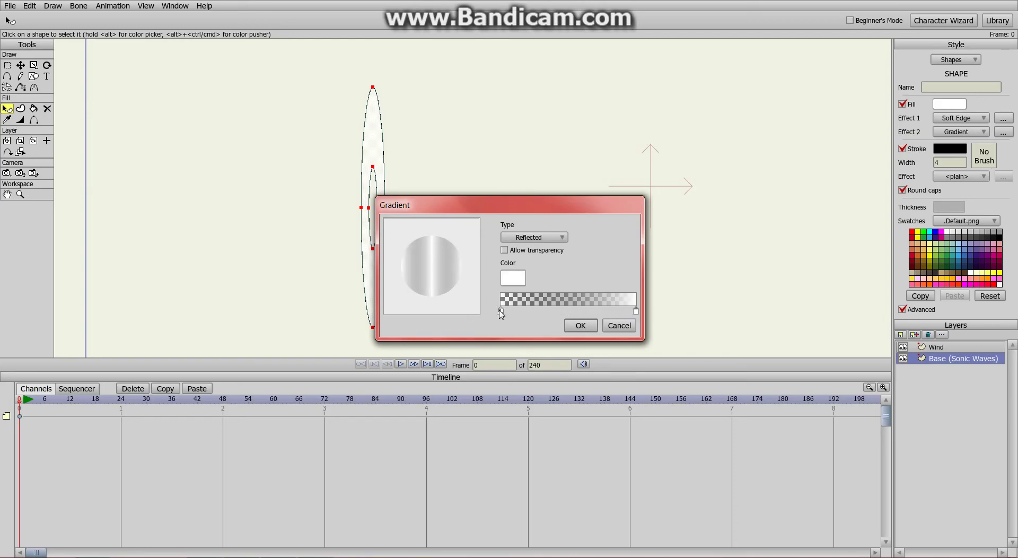
pyautogui.moveTo(502, 314); pyautogui.dragTo(473, 324)
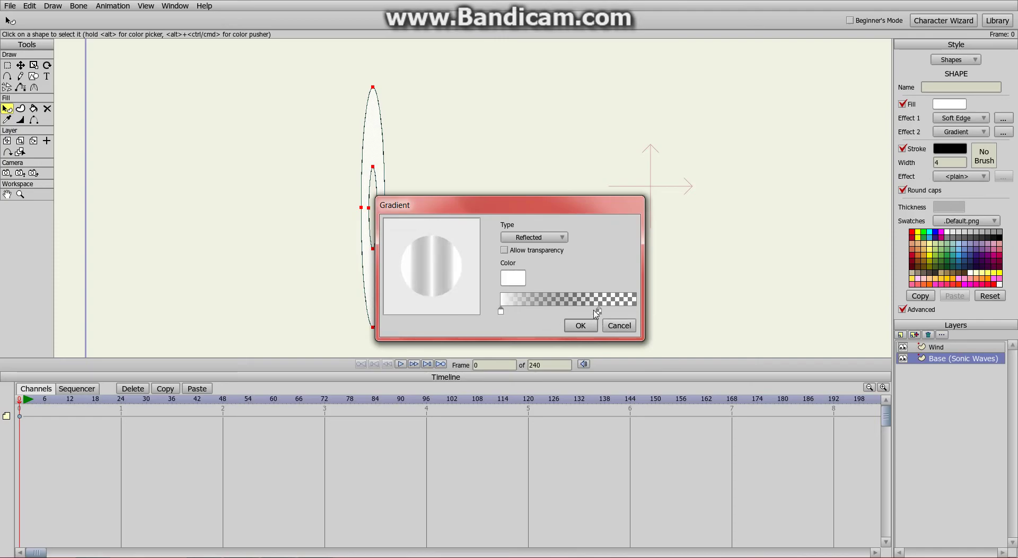
pyautogui.moveTo(598, 311); pyautogui.dragTo(691, 326)
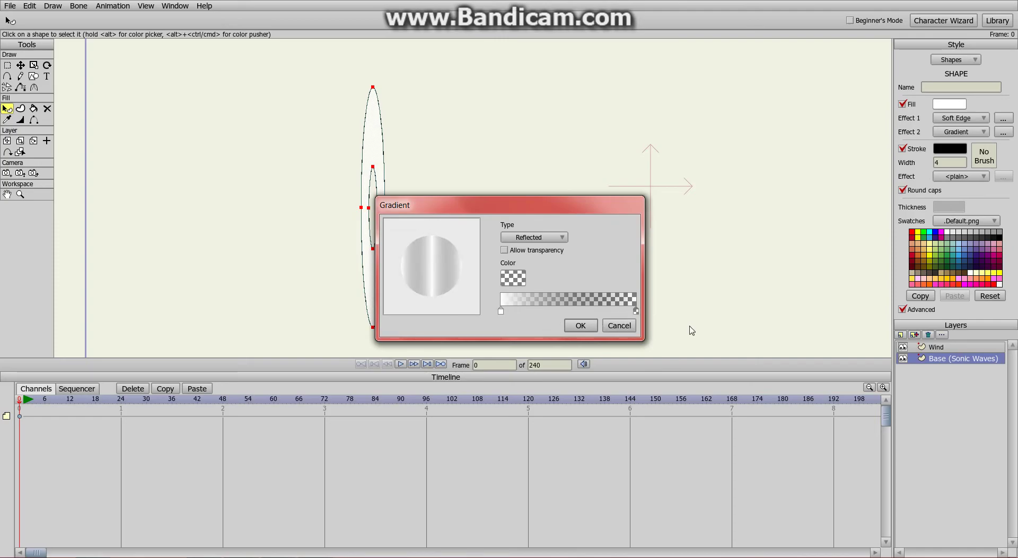
pyautogui.click(580, 326)
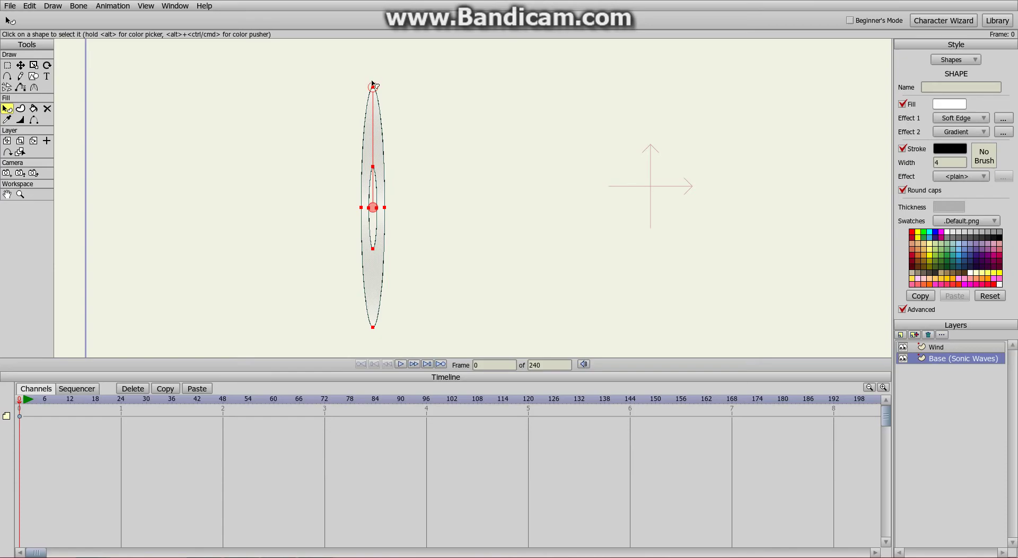
pyautogui.moveTo(375, 86)
pyautogui.mouseDown()
pyautogui.moveTo(407, 144)
pyautogui.moveTo(420, 219)
pyautogui.moveTo(395, 253)
pyautogui.moveTo(328, 255)
pyautogui.mouseUp()
pyautogui.moveTo(293, 228)
pyautogui.mouseDown()
pyautogui.moveTo(314, 121)
pyautogui.moveTo(403, 101)
pyautogui.moveTo(419, 188)
pyautogui.moveTo(406, 247)
pyautogui.moveTo(333, 249)
pyautogui.moveTo(319, 185)
pyautogui.moveTo(417, 169)
pyautogui.moveTo(406, 262)
pyautogui.moveTo(359, 107)
pyautogui.moveTo(321, 166)
pyautogui.moveTo(412, 209)
pyautogui.moveTo(313, 177)
pyautogui.moveTo(420, 161)
pyautogui.moveTo(380, 232)
pyautogui.moveTo(357, 230)
pyautogui.moveTo(361, 201)
pyautogui.moveTo(353, 209)
pyautogui.mouseUp()
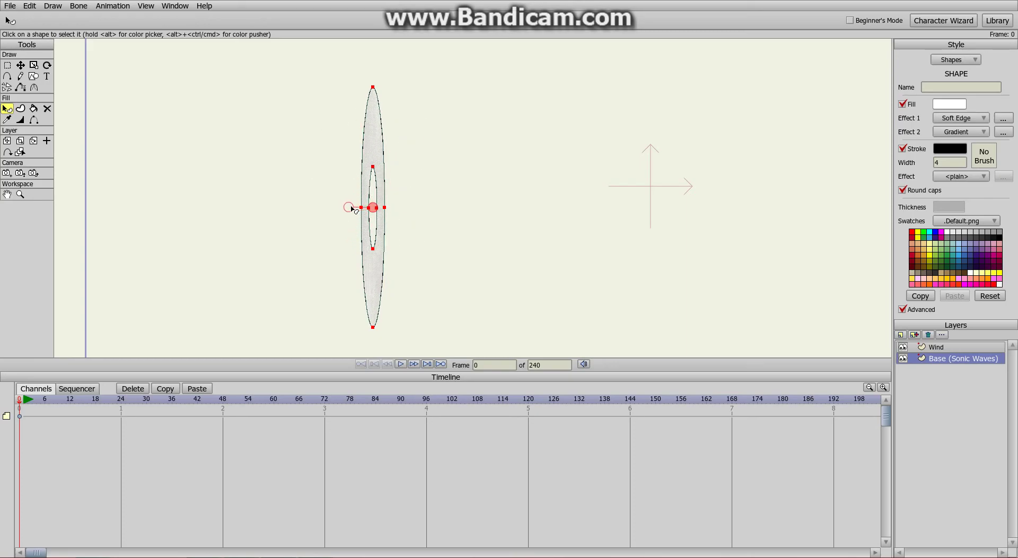
pyautogui.hotkey('ctrl', 'z')
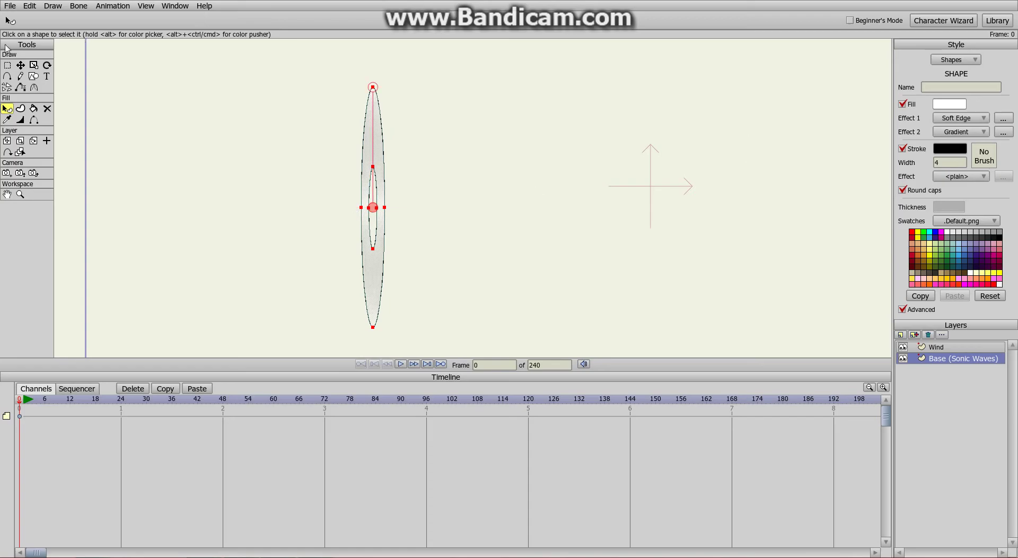
pyautogui.scroll(1, 339, 226)
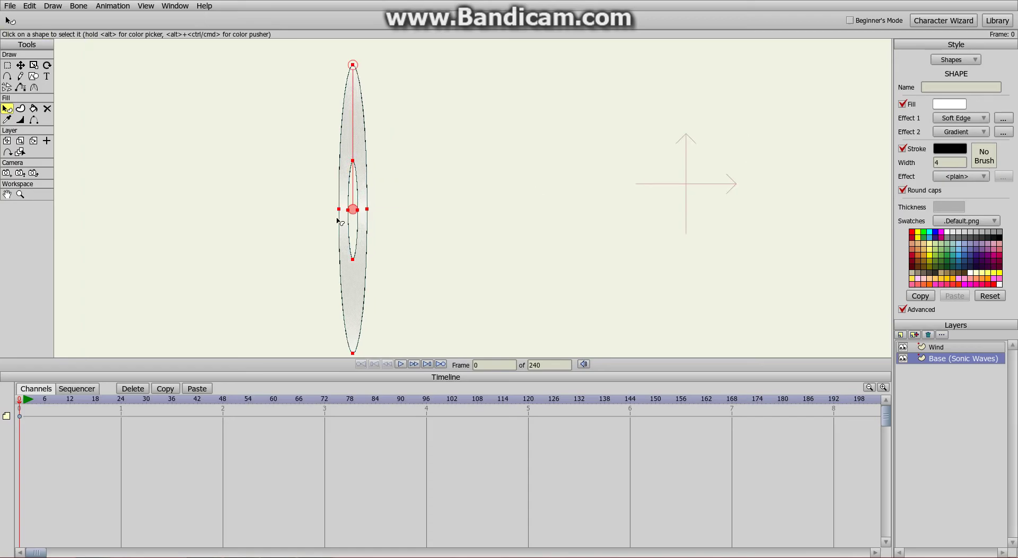
pyautogui.scroll(-2, 398, 239)
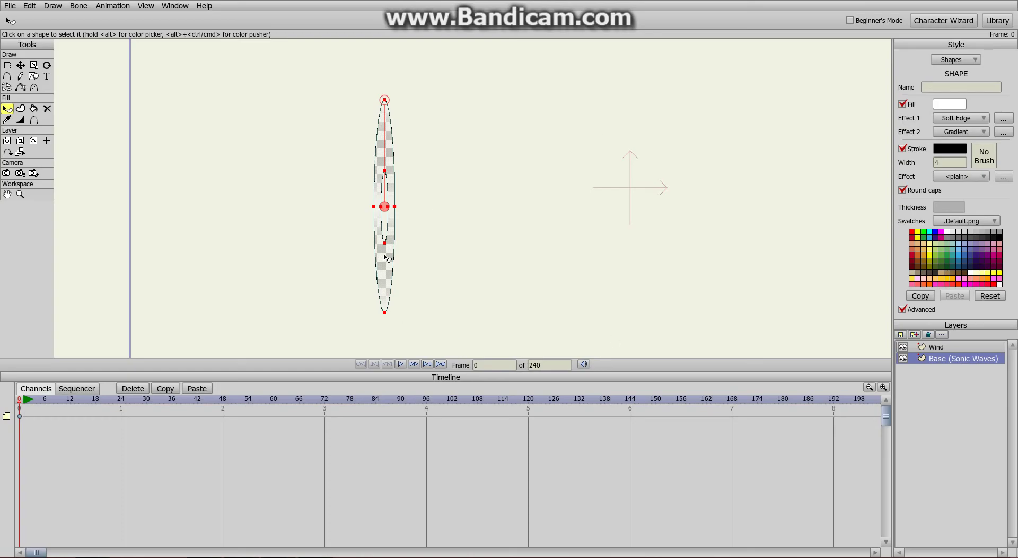
pyautogui.click(9, 7)
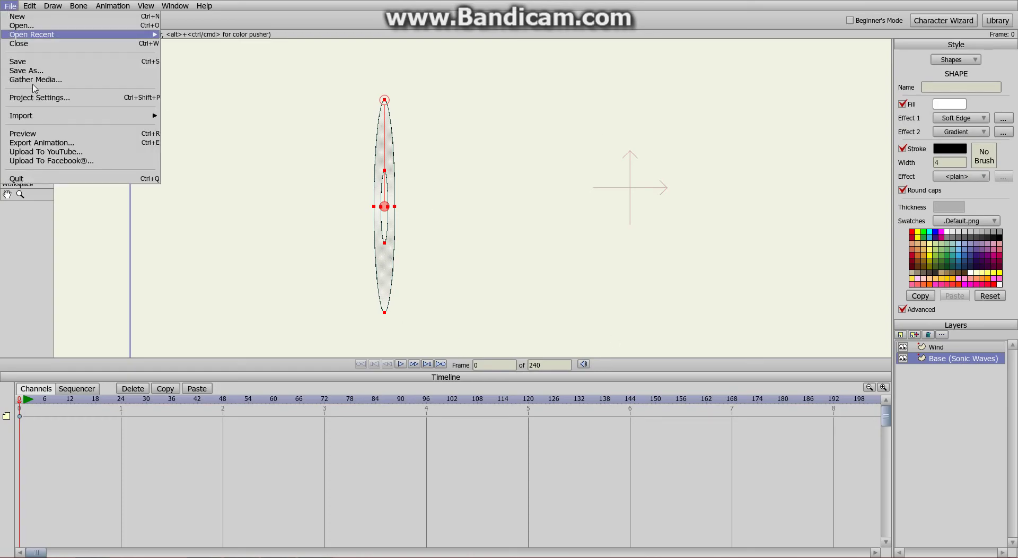
pyautogui.click(23, 134)
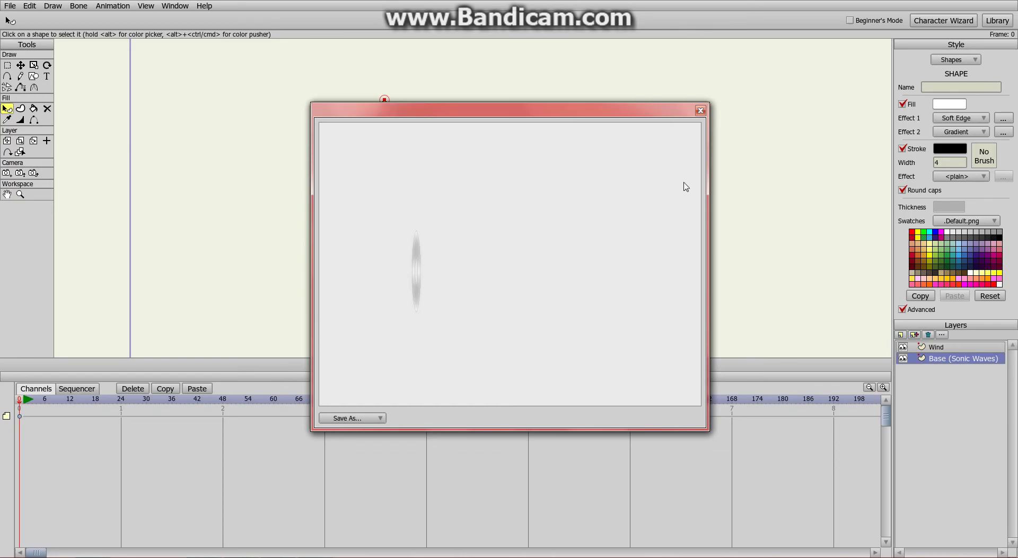
pyautogui.click(699, 111)
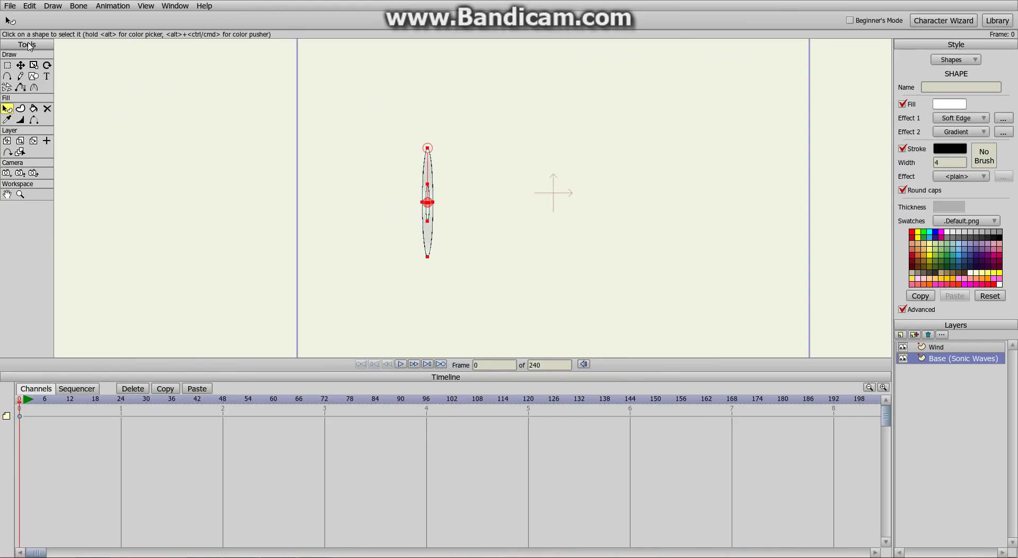
# Select all the ring's points and copy and paste a duplicate
pyautogui.click(7, 64)
pyautogui.moveTo(392, 109); pyautogui.dragTo(530, 328)
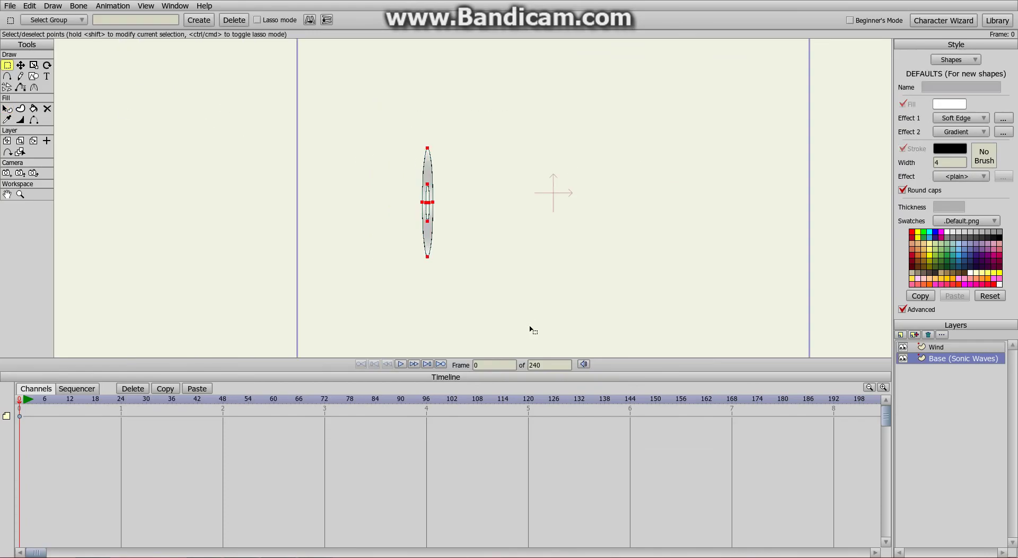
pyautogui.click(27, 11)
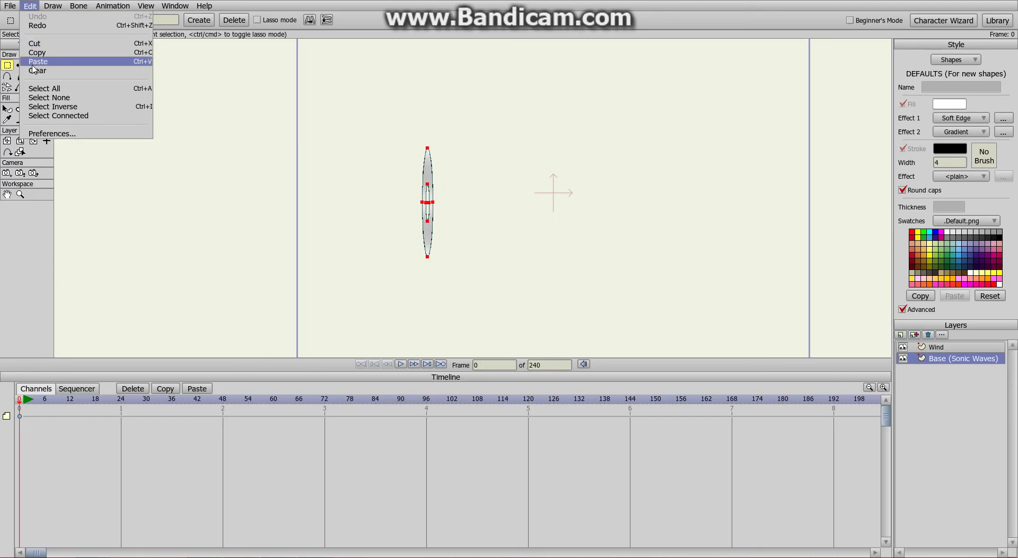
pyautogui.click(43, 26)
pyautogui.click(30, 6)
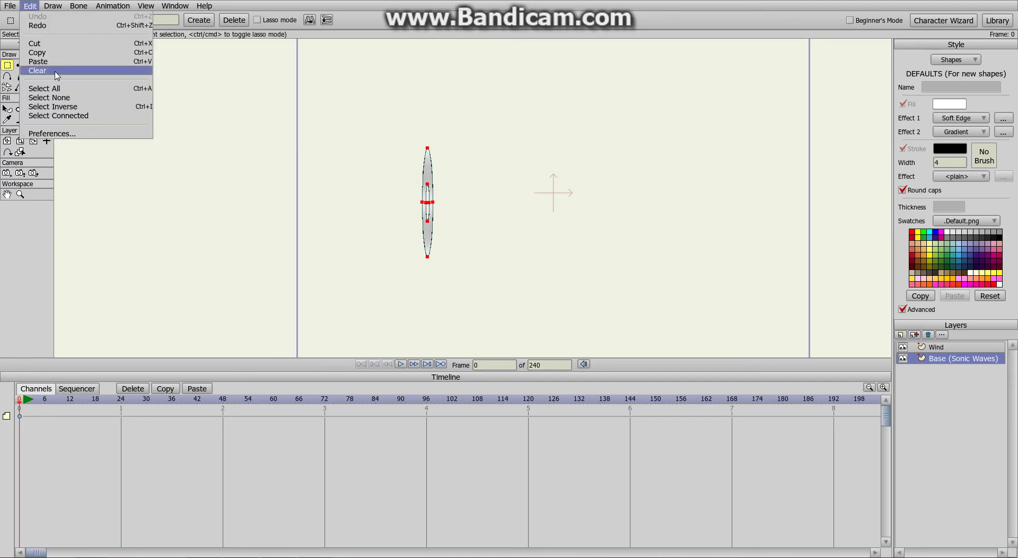
pyautogui.click(32, 58)
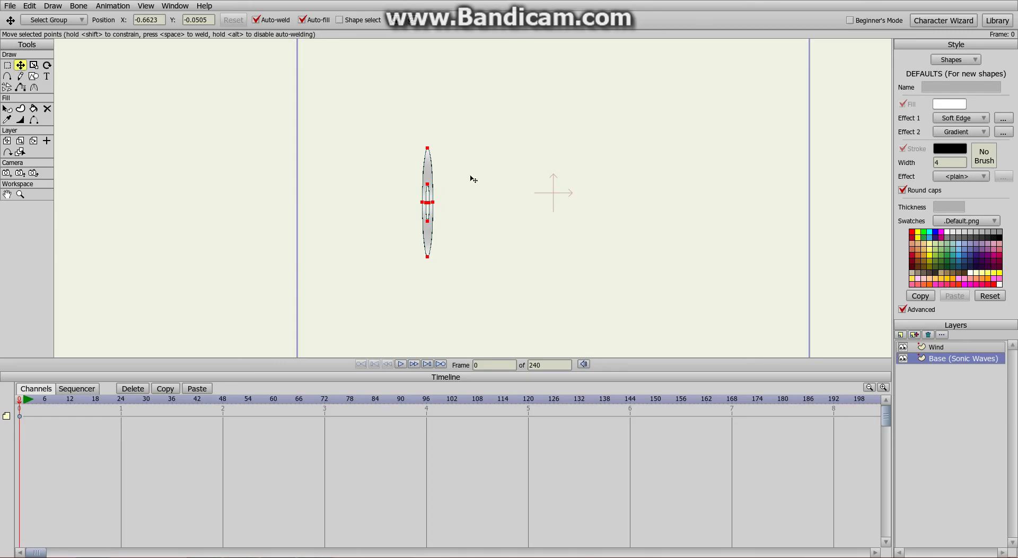
# Move the duplicate just right of the original and scale it slightly larger
pyautogui.moveTo(433, 172); pyautogui.dragTo(451, 175)
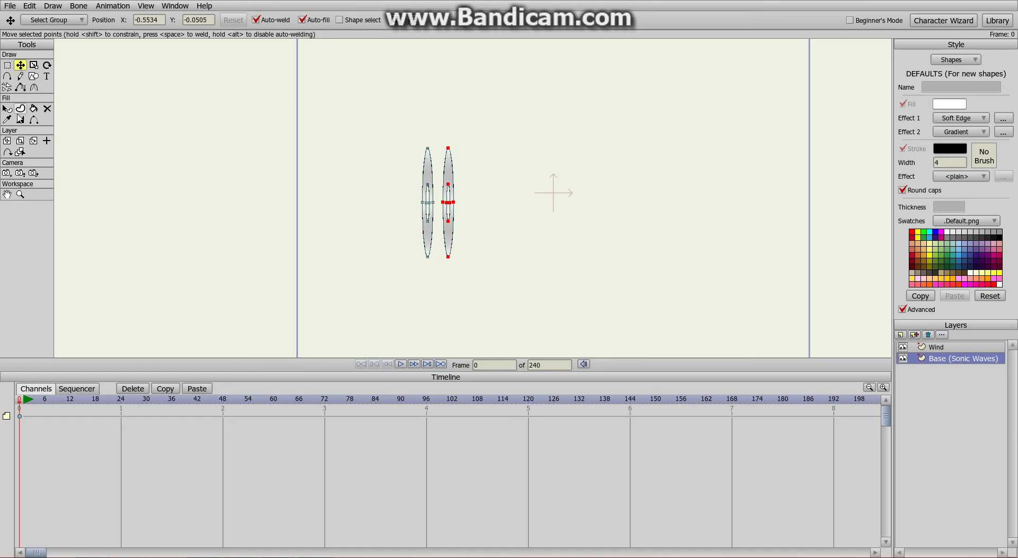
pyautogui.click(33, 65)
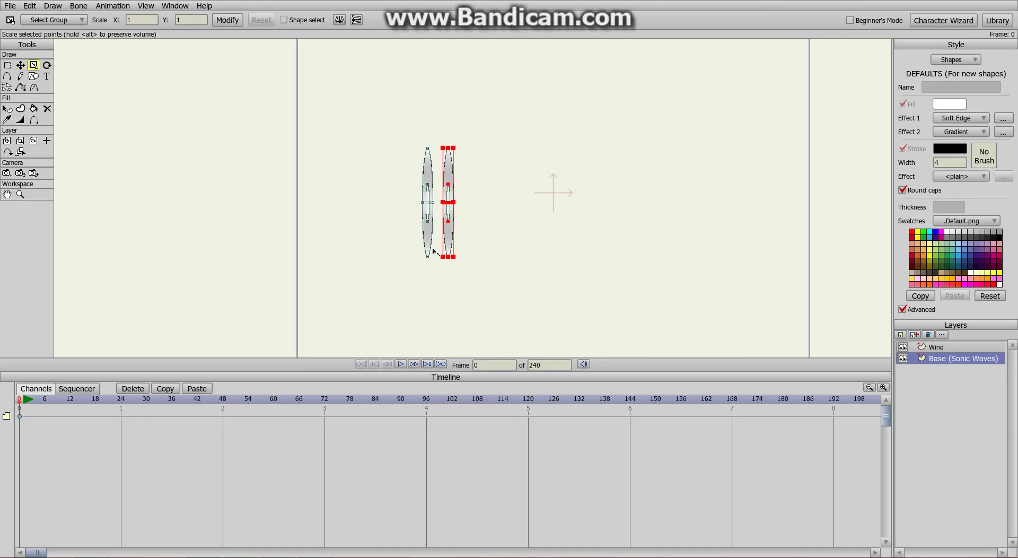
pyautogui.moveTo(453, 258); pyautogui.dragTo(468, 269)
pyautogui.moveTo(463, 338); pyautogui.dragTo(456, 319)
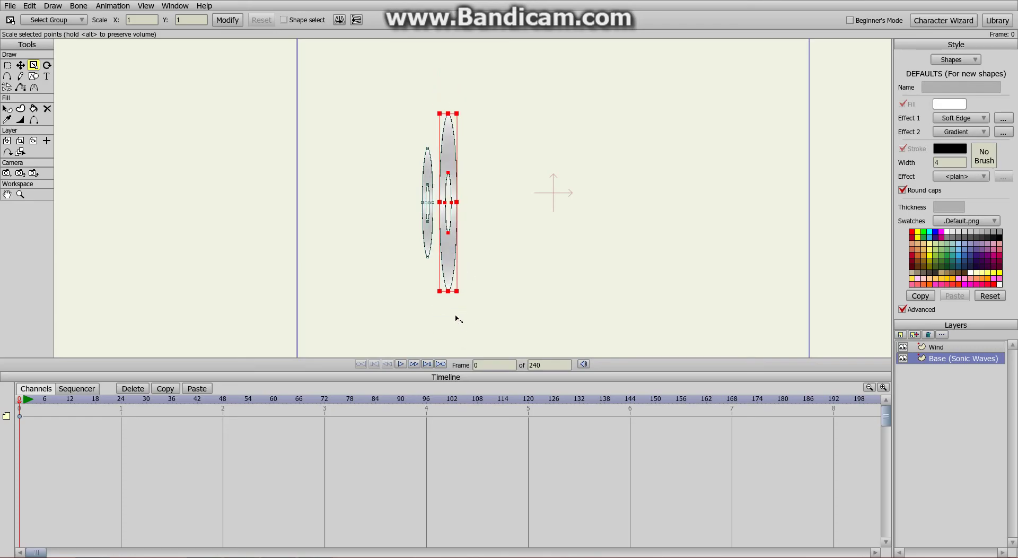
pyautogui.click(20, 64)
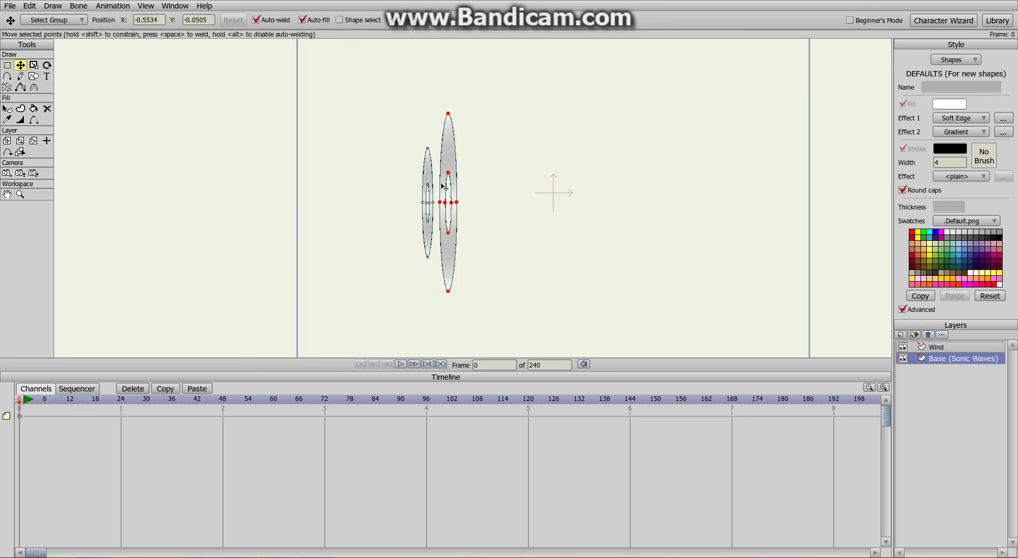
pyautogui.moveTo(454, 164); pyautogui.dragTo(459, 165)
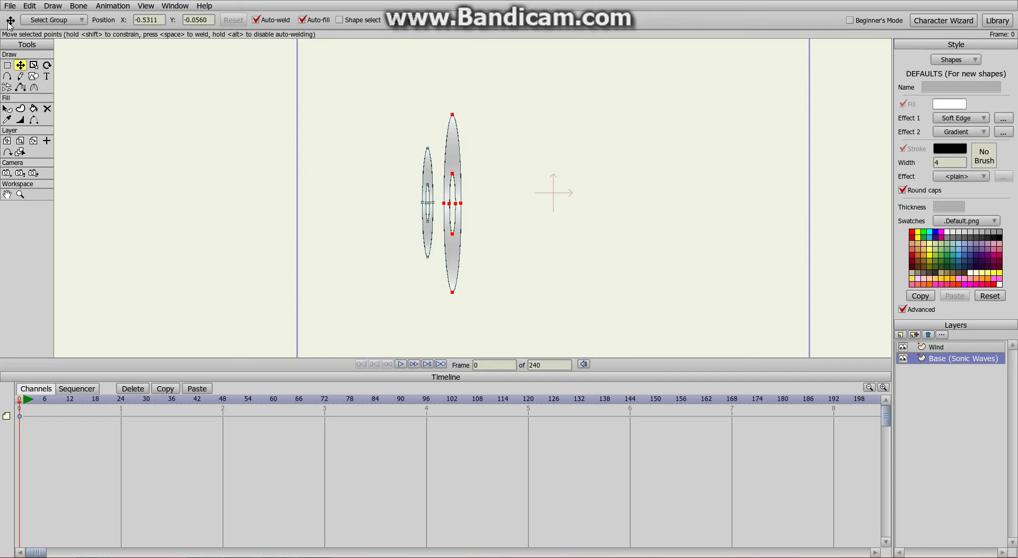
# Paste a third ring copy, move it right of the larger ring and enlarge it tallest
pyautogui.click(29, 6)
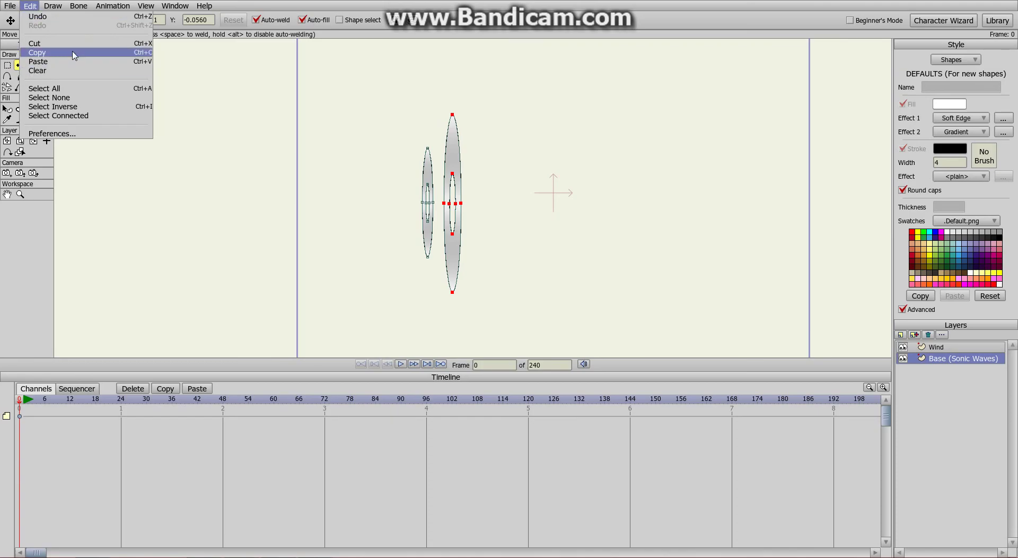
pyautogui.click(73, 55)
pyautogui.doubleClick(424, 172)
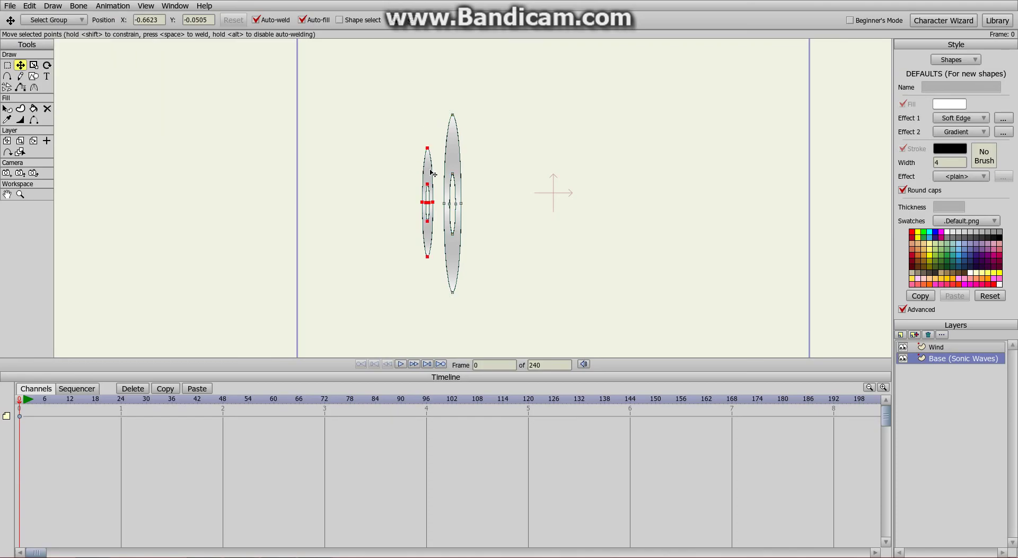
pyautogui.moveTo(432, 173); pyautogui.dragTo(483, 174)
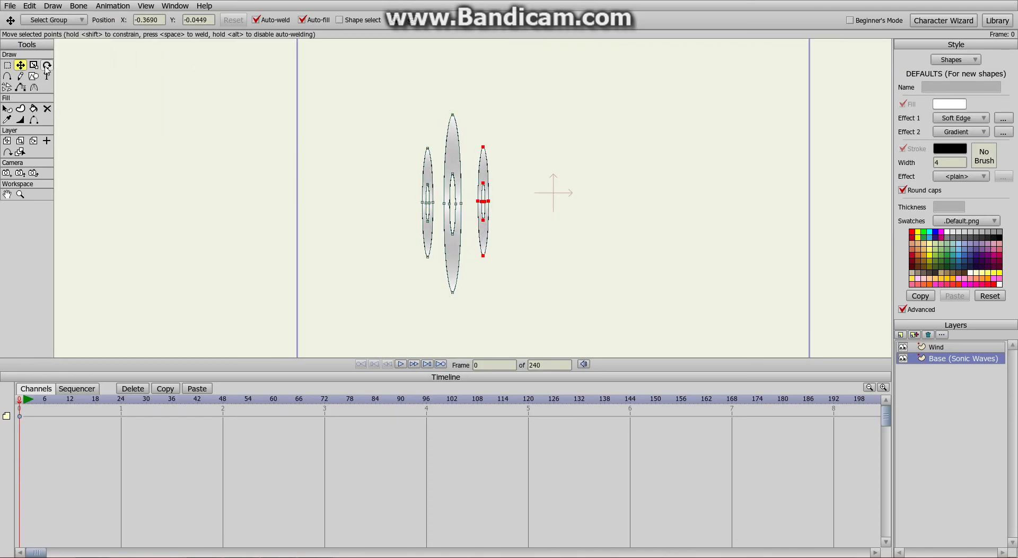
pyautogui.press('e')
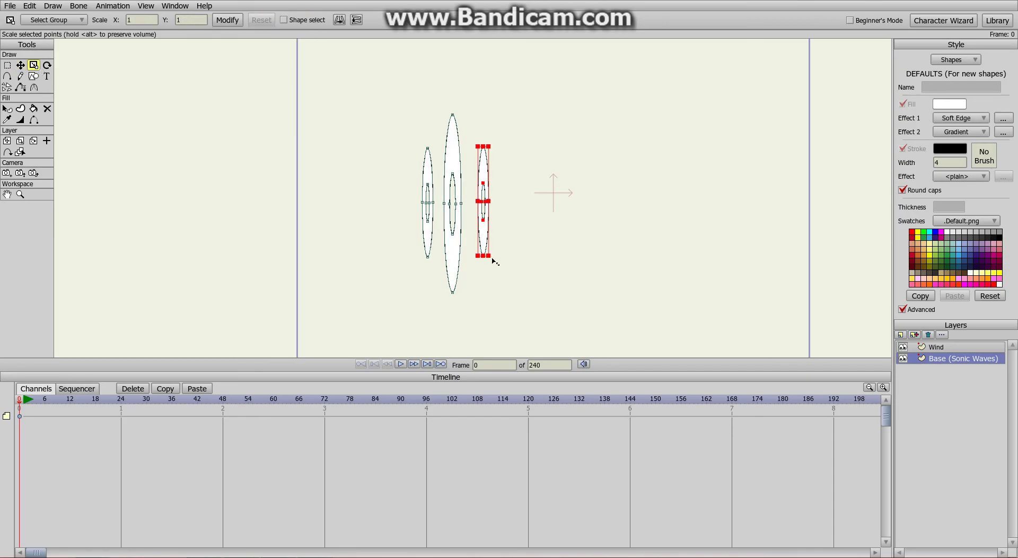
pyautogui.moveTo(492, 258); pyautogui.dragTo(727, 469)
pyautogui.scroll(-3, 717, 232)
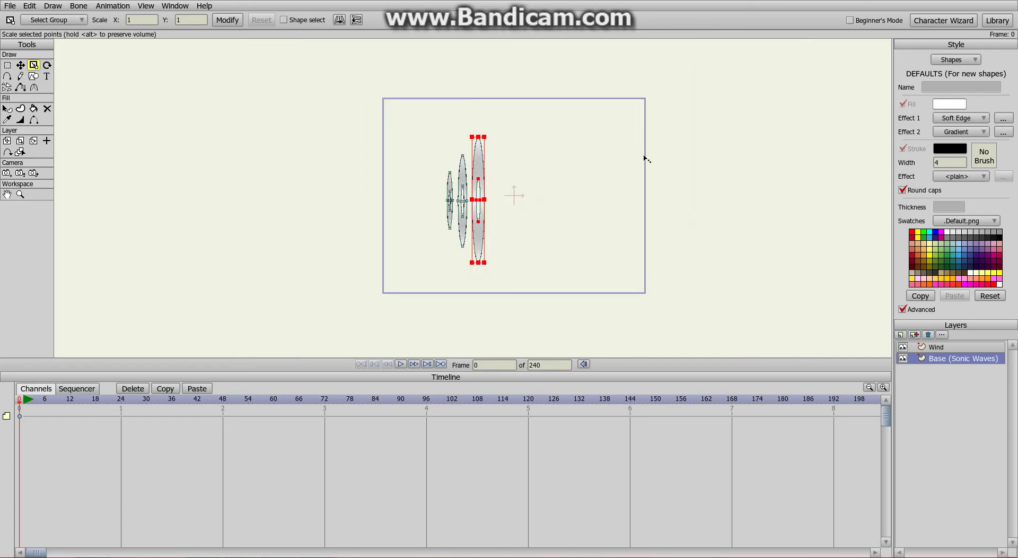